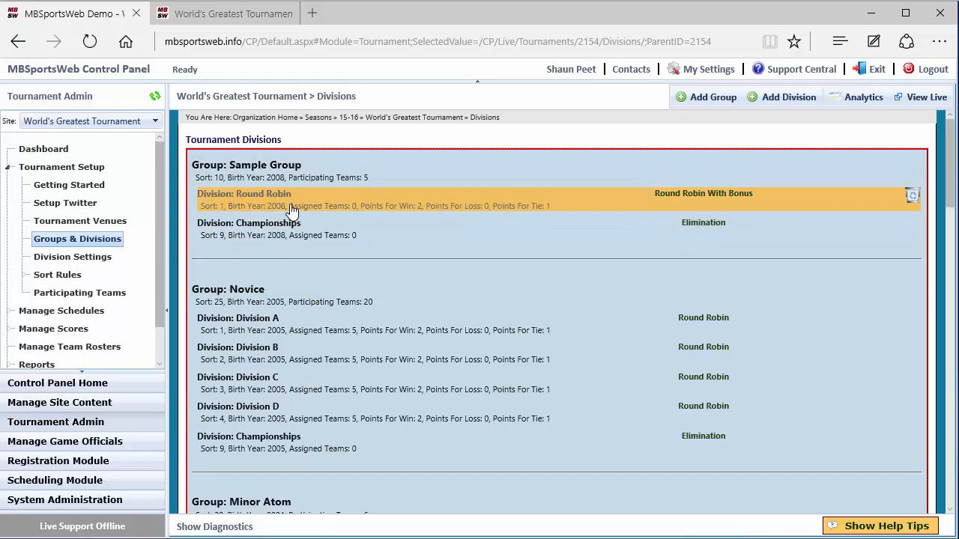
View the list of participating teams and the Sample Group's schedule page.
click(108, 298)
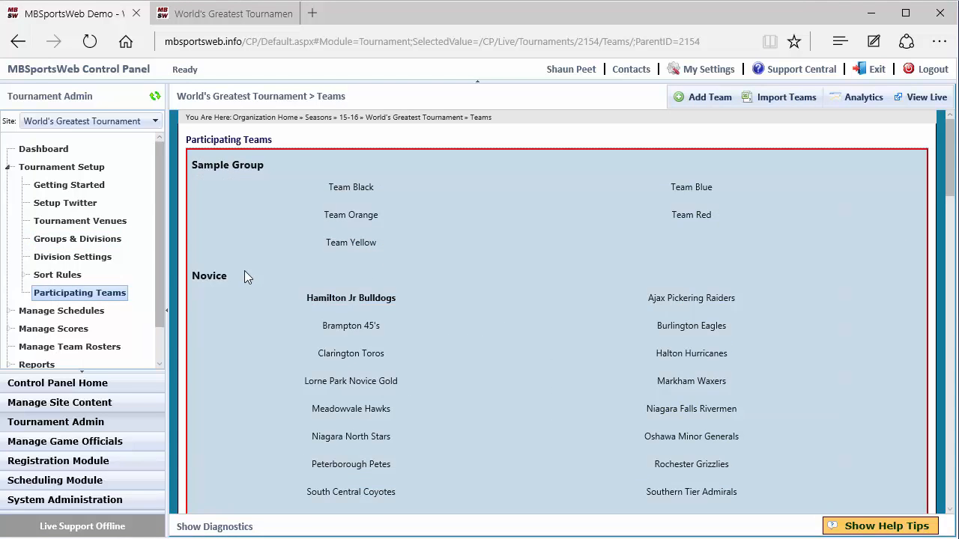
click(85, 313)
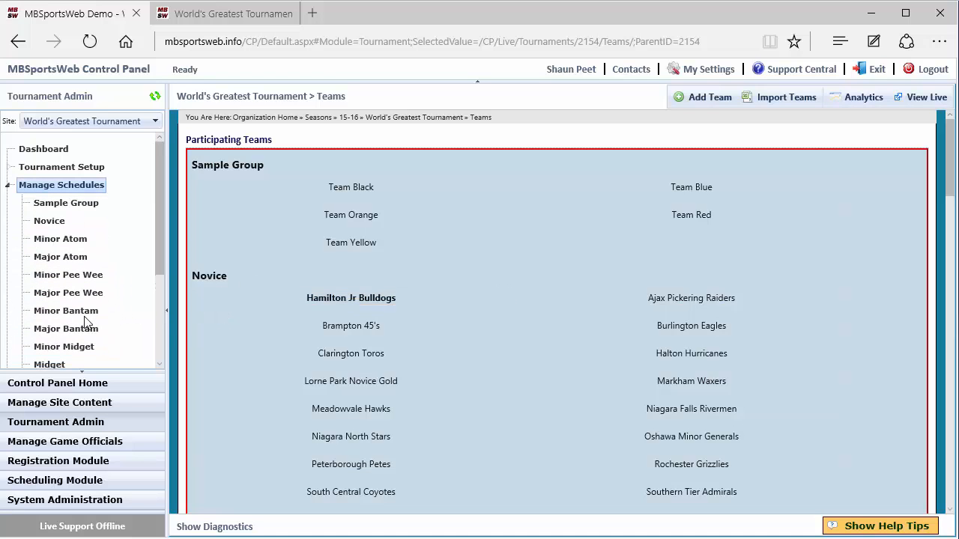
click(71, 207)
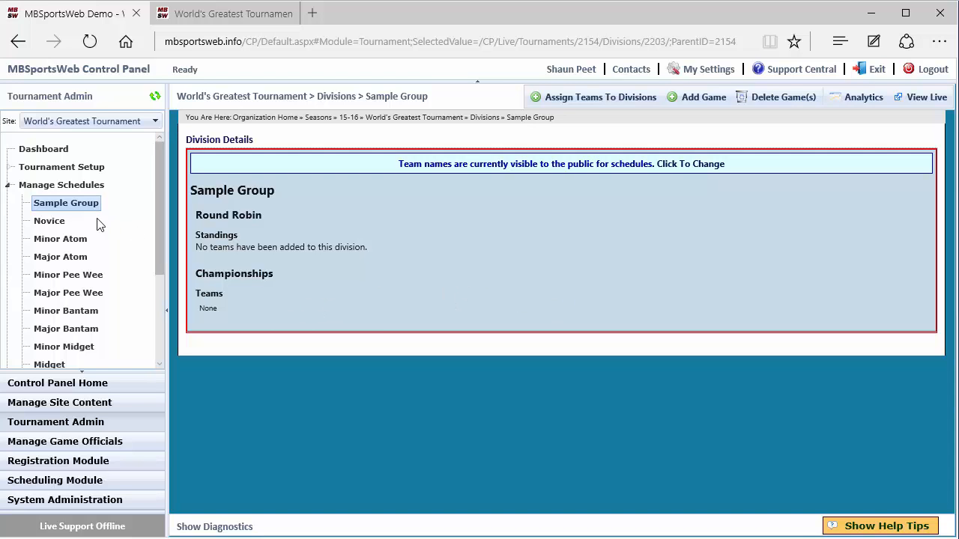
Examine the division standings and Championships section of the Novice group's schedule page.
click(55, 220)
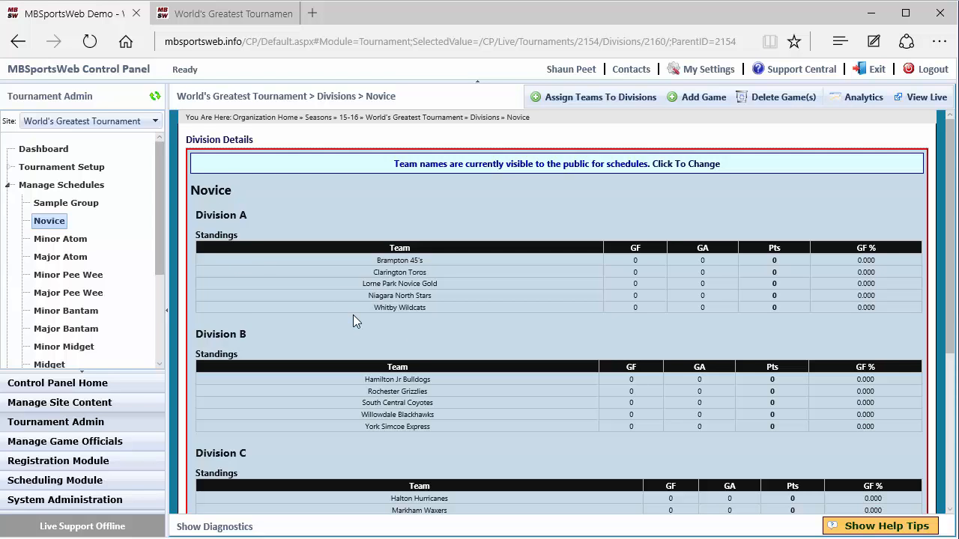
scroll(353, 314, down, 3)
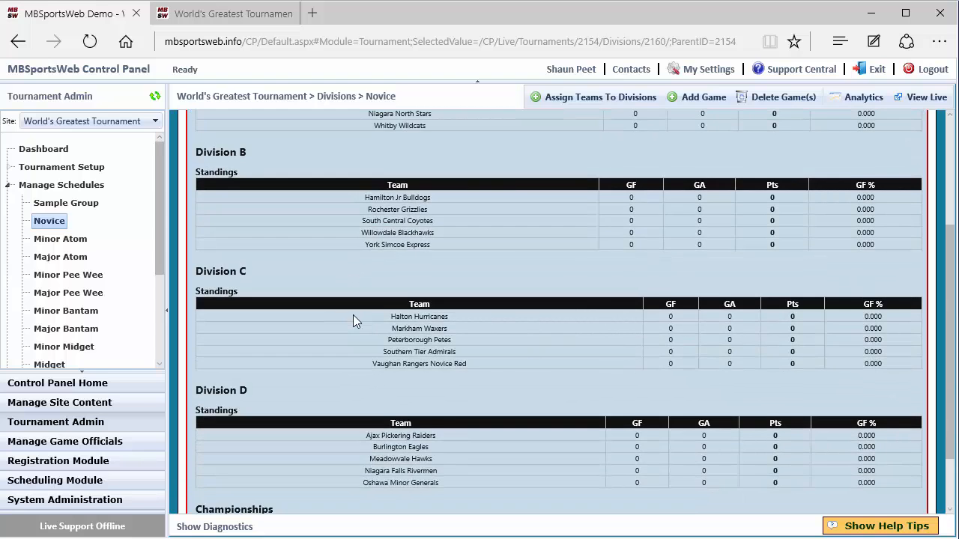
scroll(354, 317, down, 2)
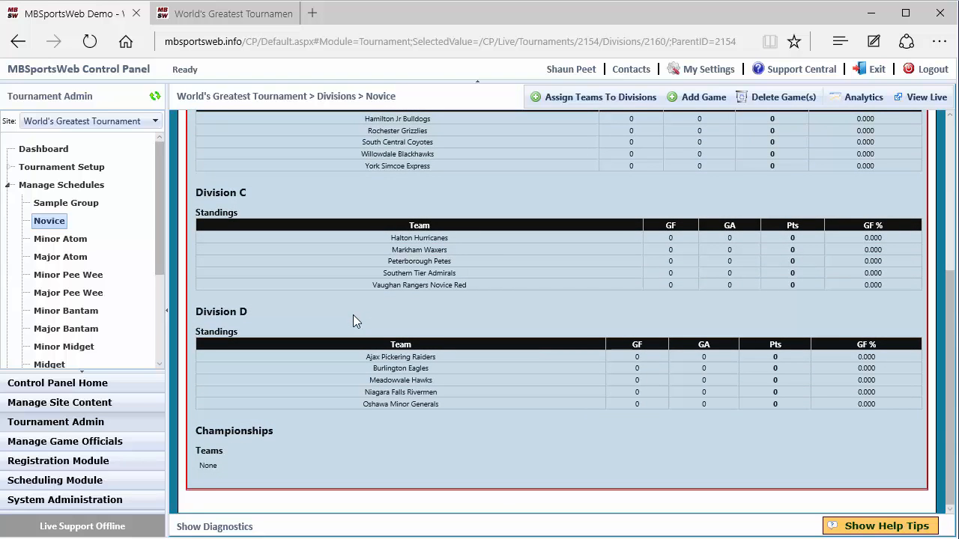
scroll(347, 353, up, 5)
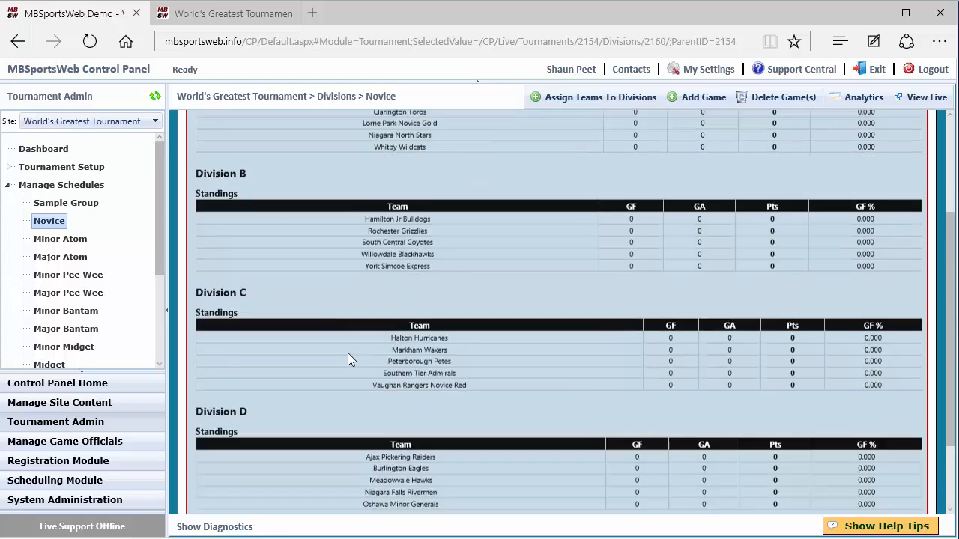
Assign Team Black, Team Orange and all remaining Sample Group teams to the Round Robin division and save the assignment.
click(61, 207)
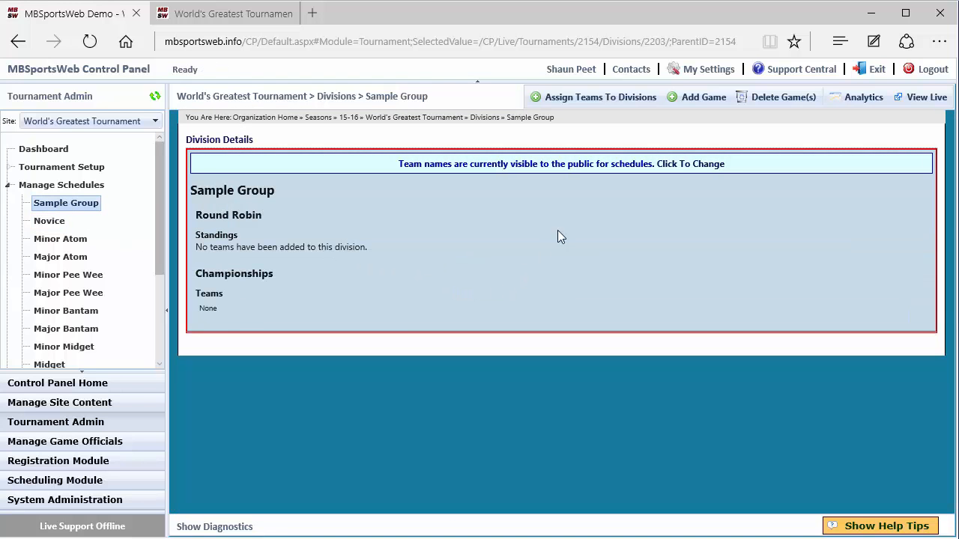
click(581, 107)
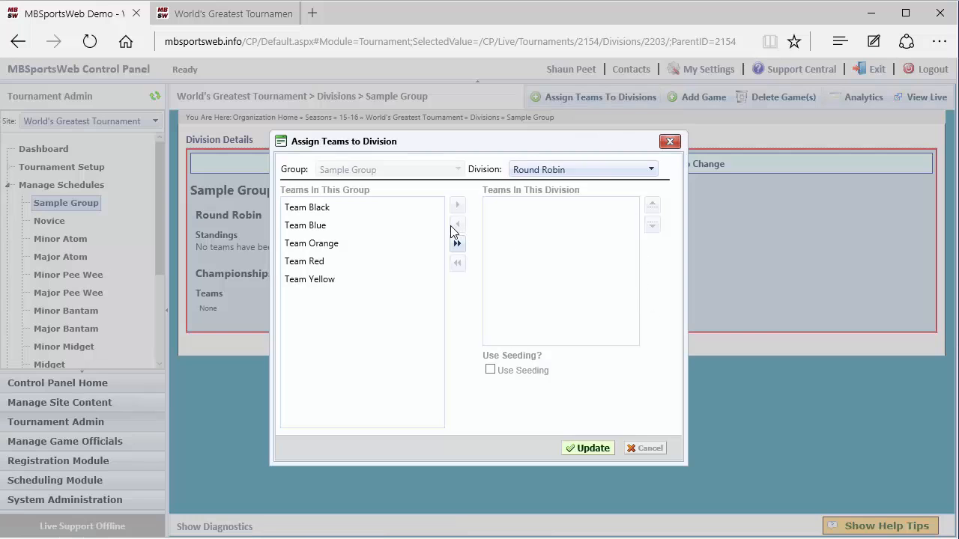
click(546, 171)
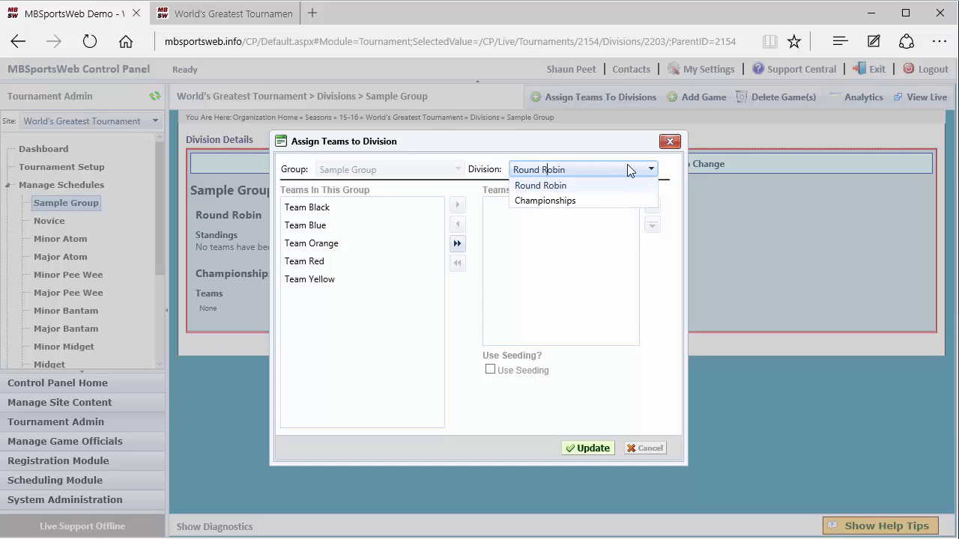
click(561, 187)
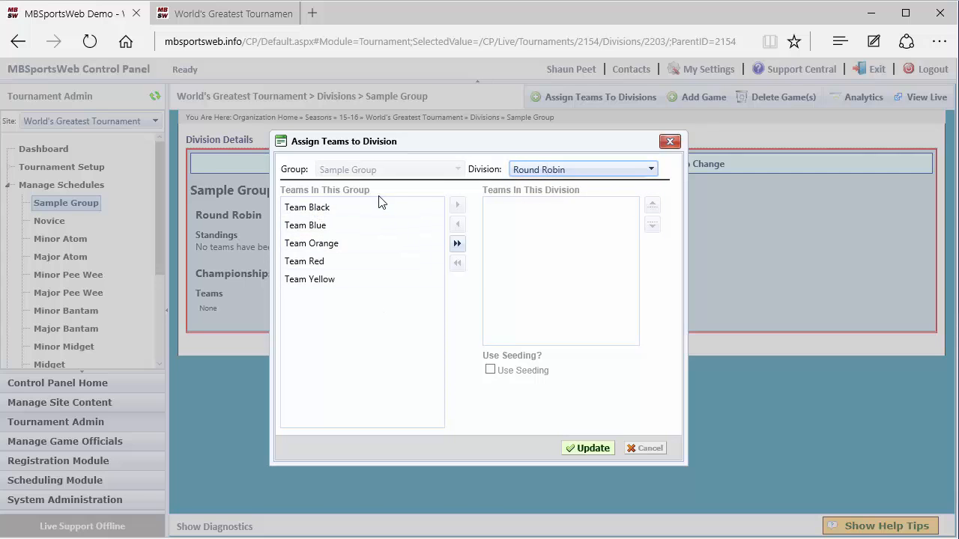
click(340, 213)
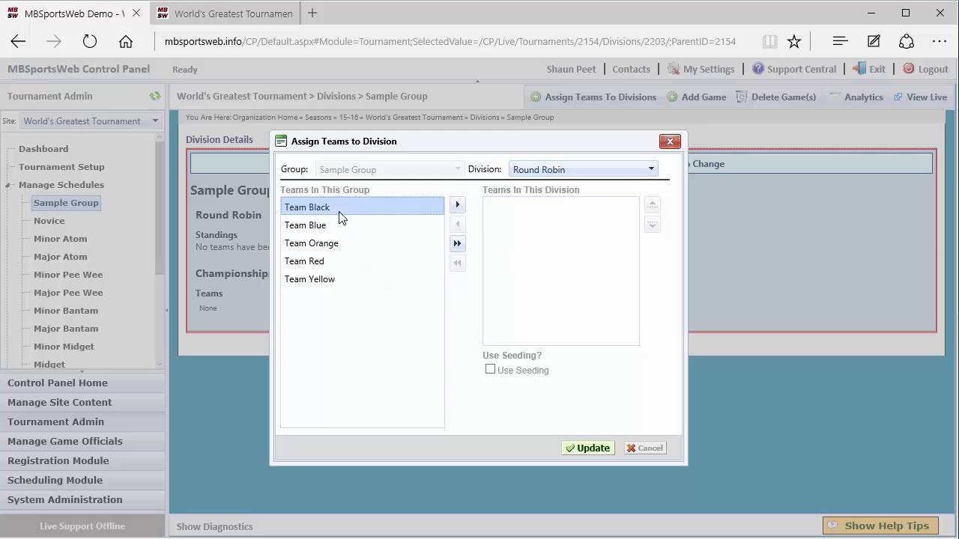
click(455, 209)
click(374, 227)
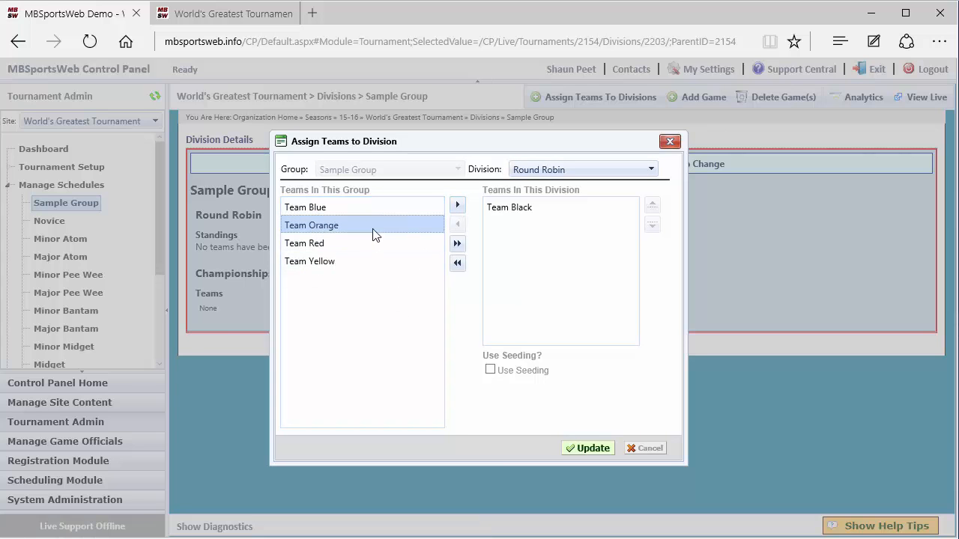
click(456, 206)
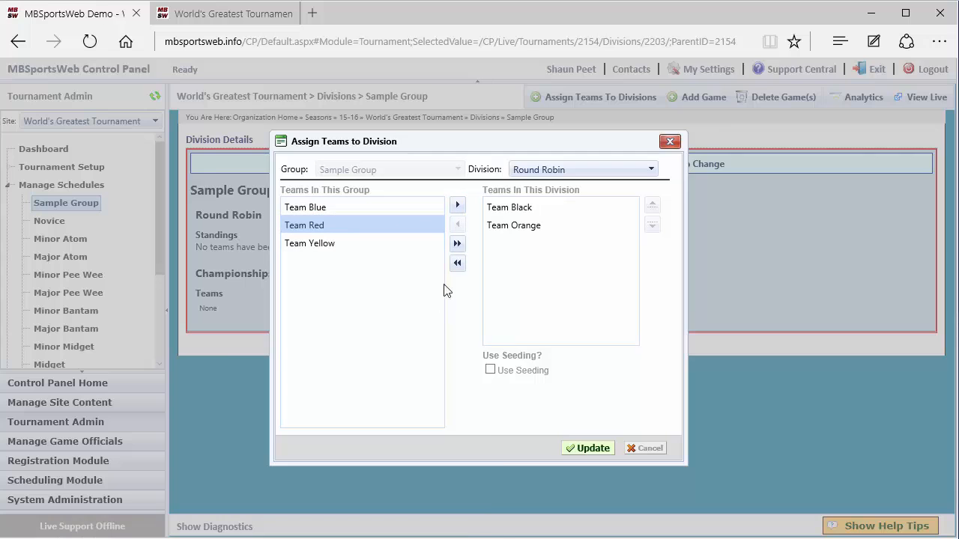
click(457, 245)
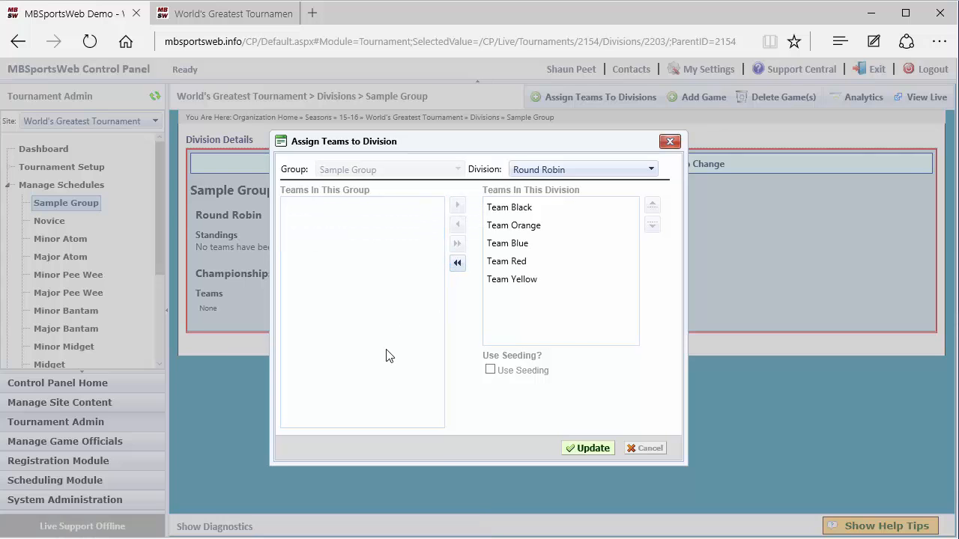
click(589, 448)
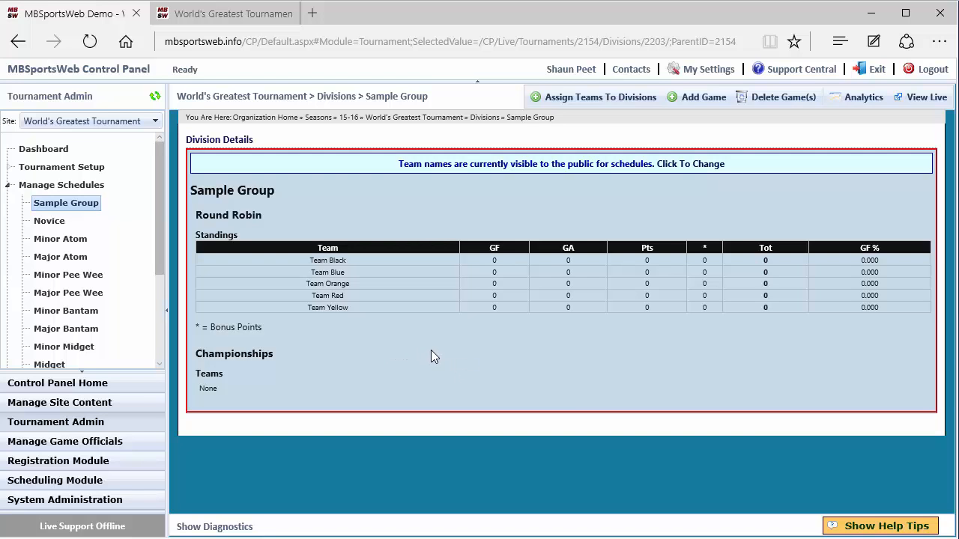
Try out assigning Team Blue and Team Red to the Sample Group's Championships division without saving.
click(603, 105)
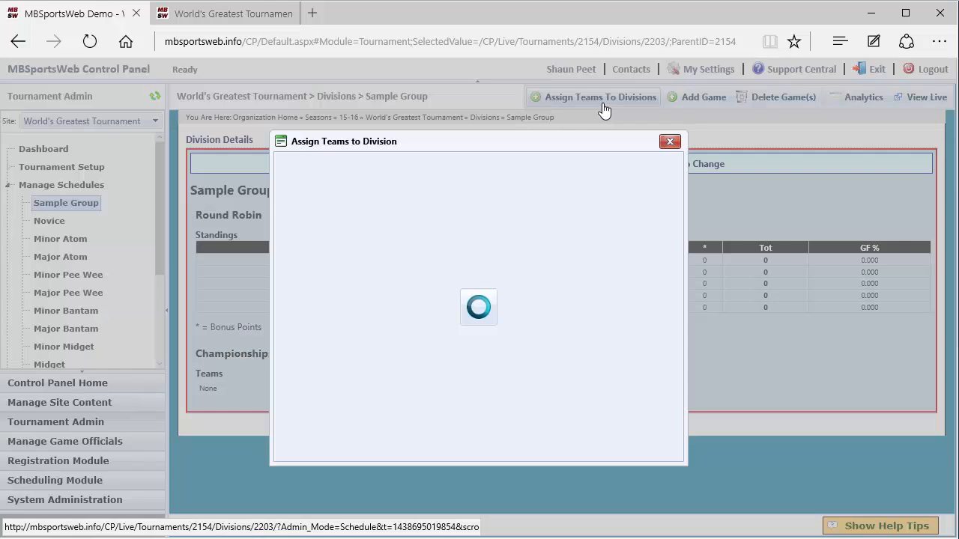
click(573, 169)
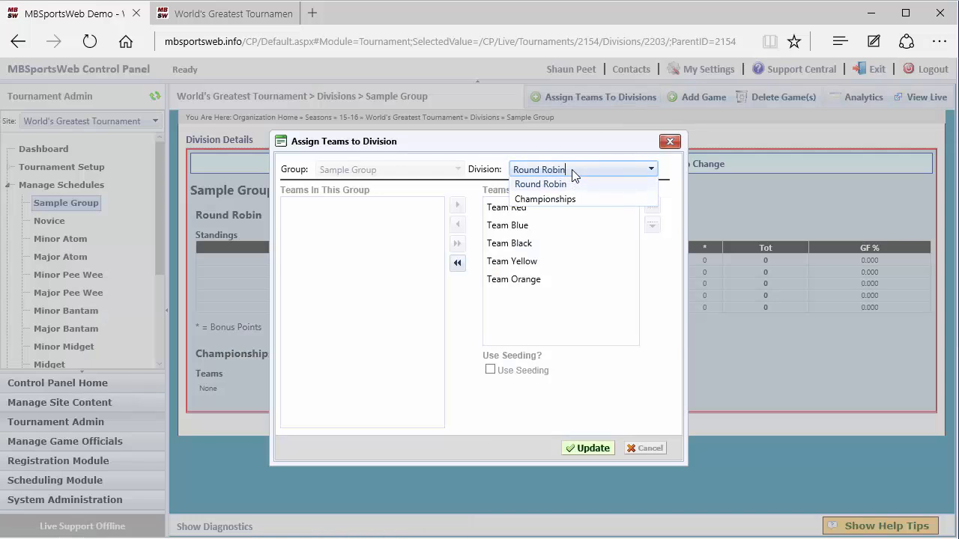
click(573, 202)
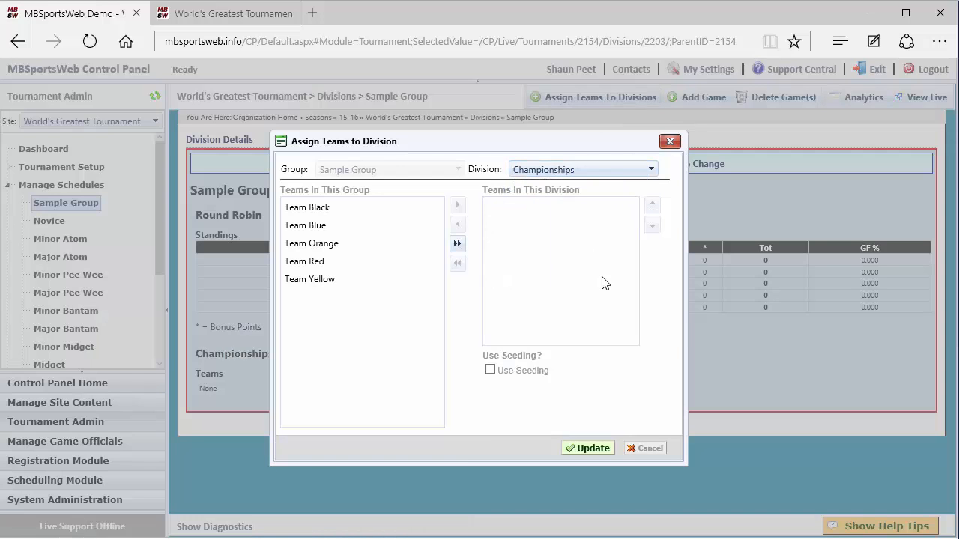
double_click(353, 227)
double_click(354, 247)
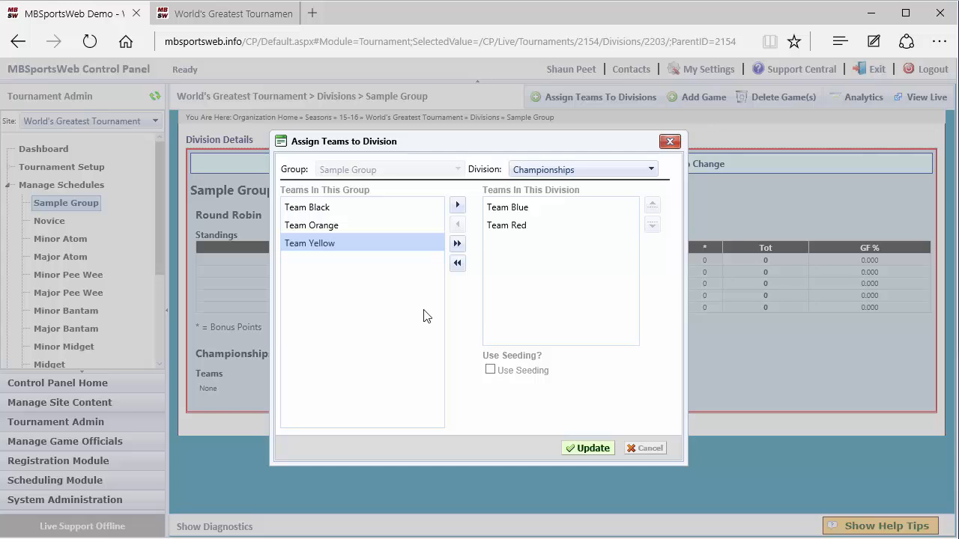
click(645, 450)
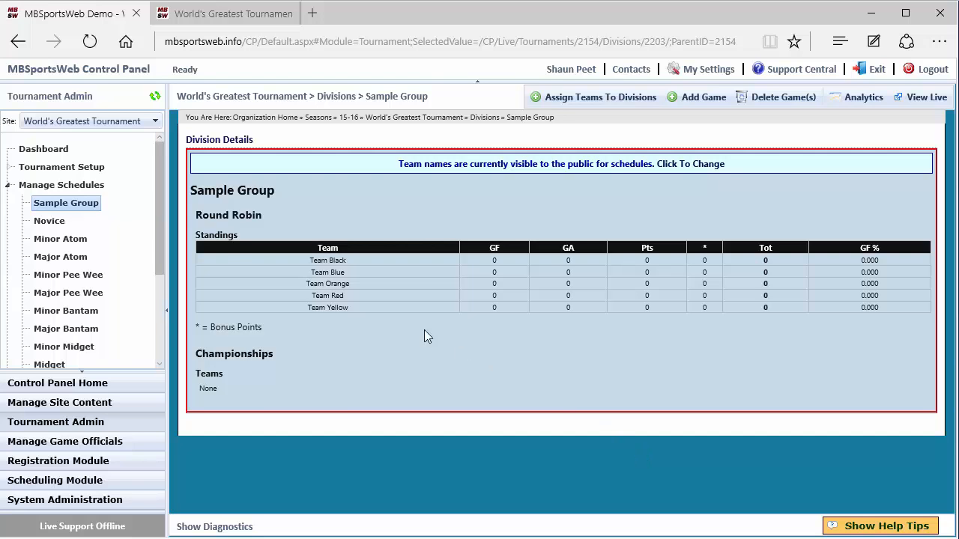
View the team import page for the tournament's participating teams and its expected file format.
click(61, 167)
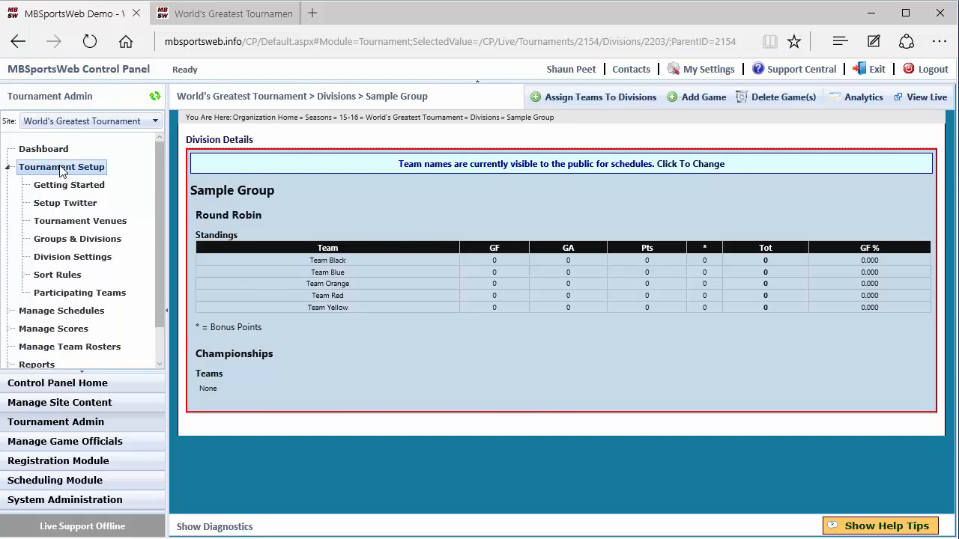
click(75, 292)
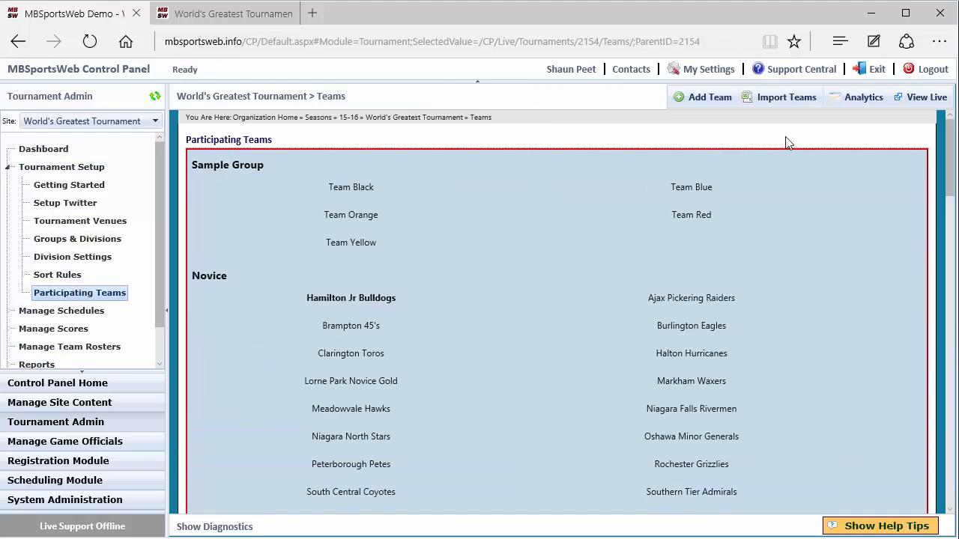
click(797, 105)
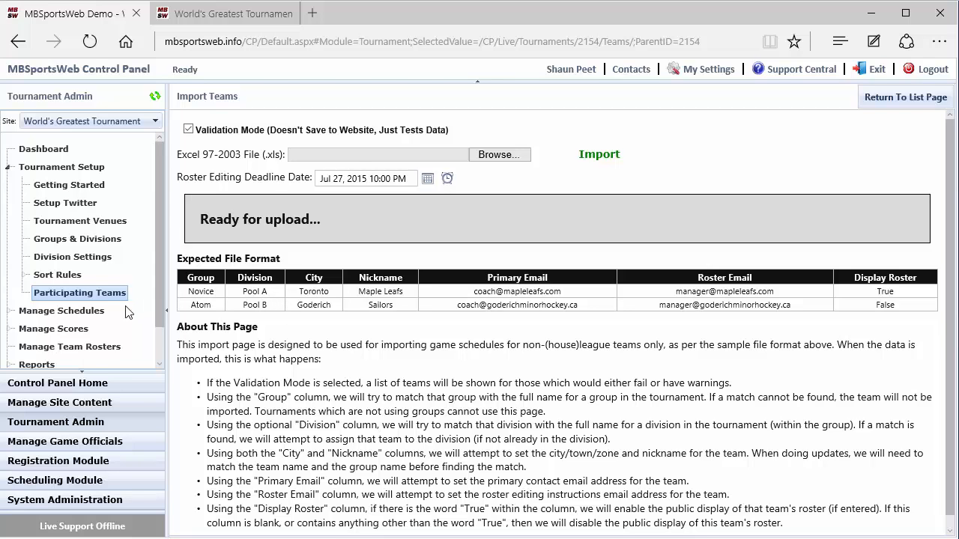
Look through the schedule pages of the Novice, Minor Atom, Major Atom and Minor Pee Wee groups.
click(93, 315)
click(49, 221)
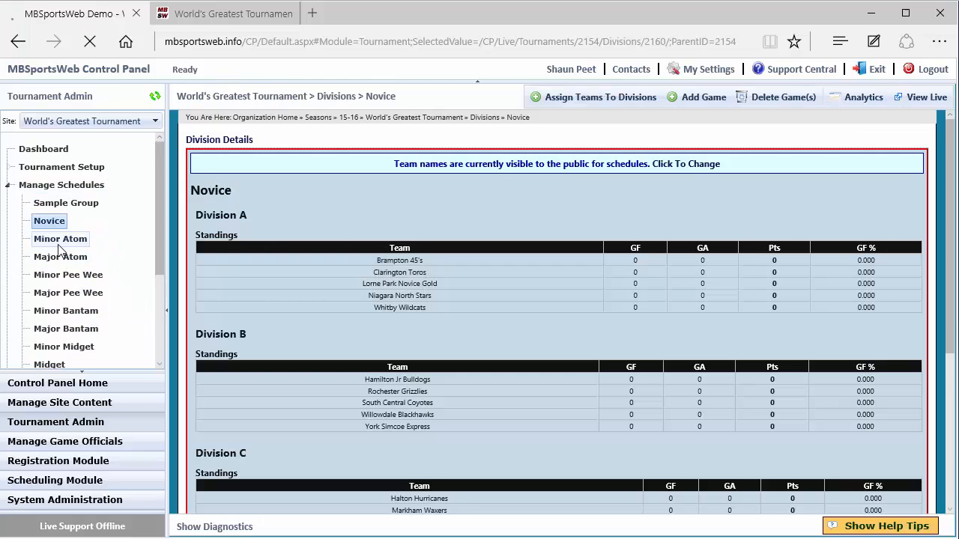
click(60, 241)
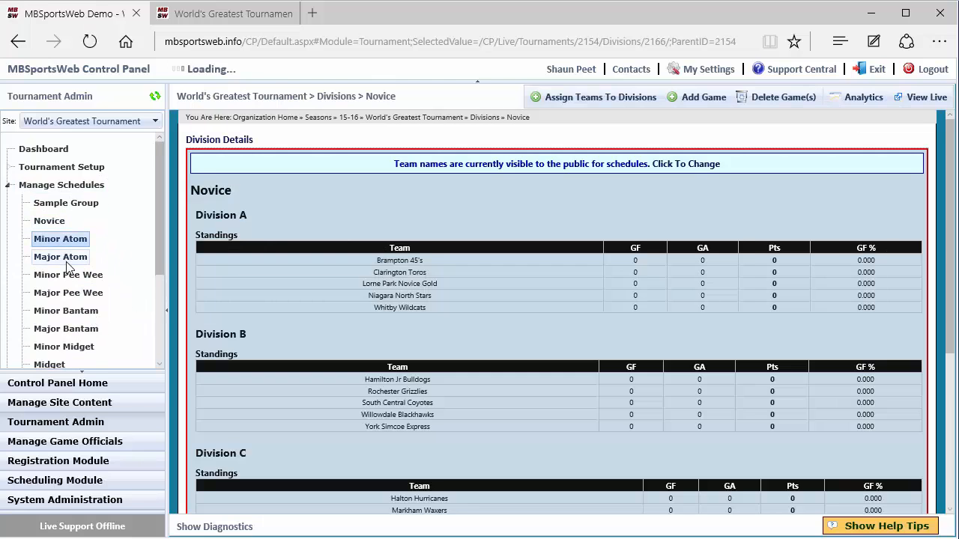
click(66, 261)
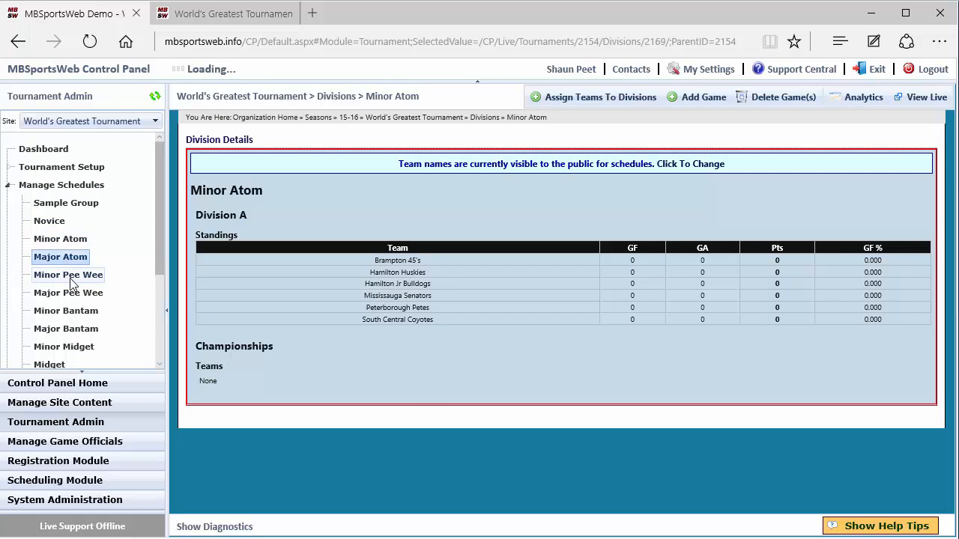
click(72, 281)
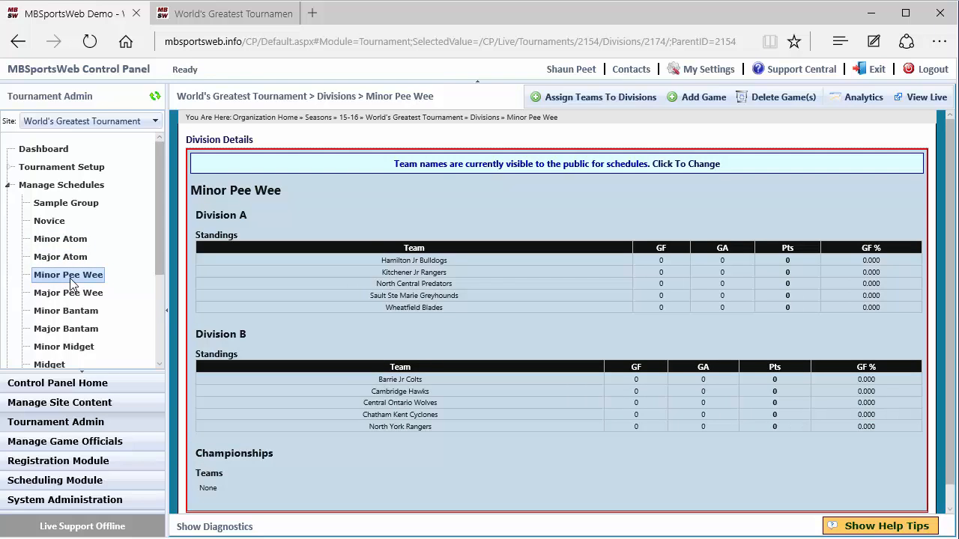
Start a new game for the Sample Group's Round Robin division and number it SG1.
click(75, 212)
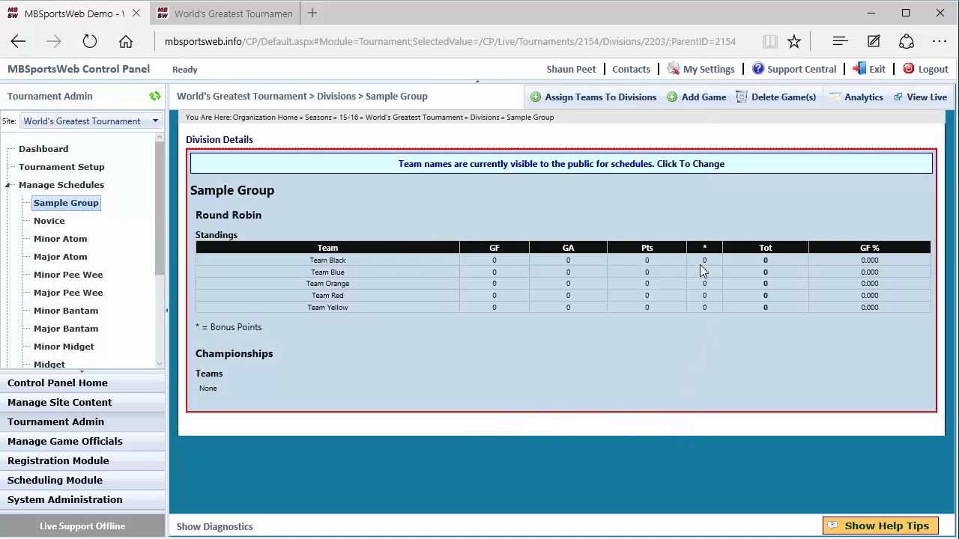
click(698, 98)
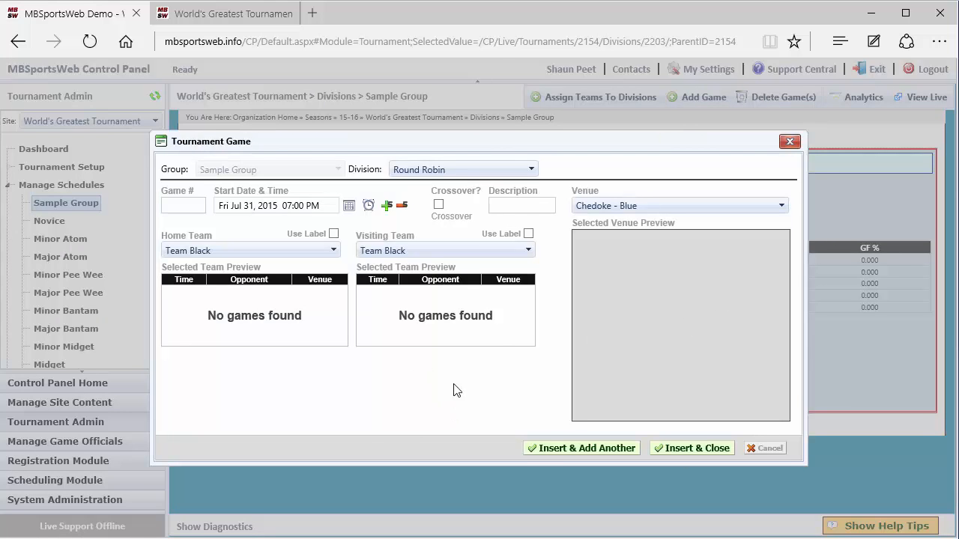
click(449, 172)
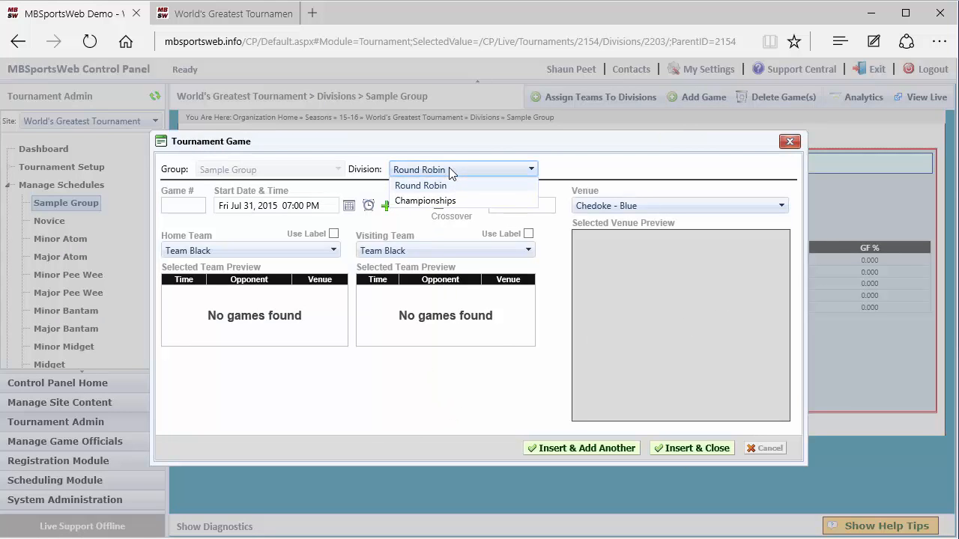
click(586, 169)
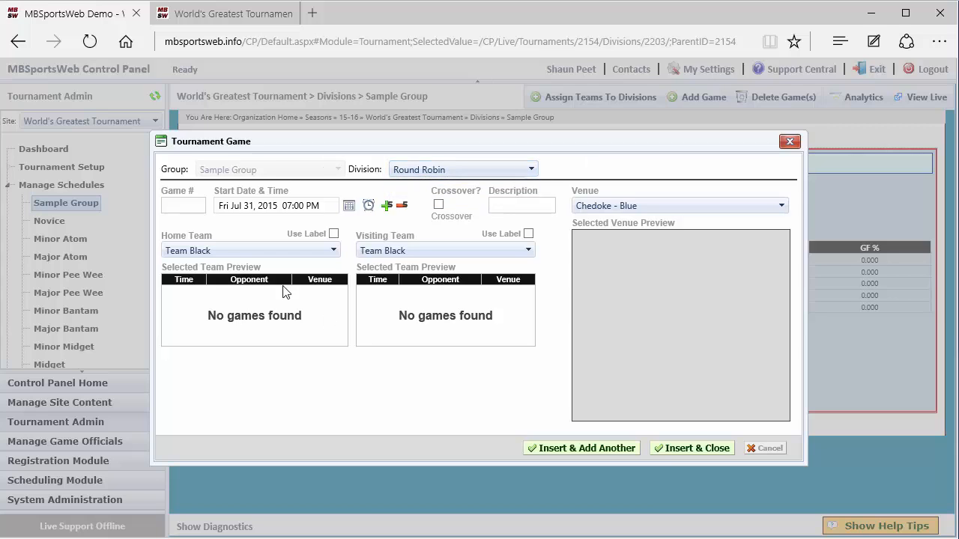
click(187, 209)
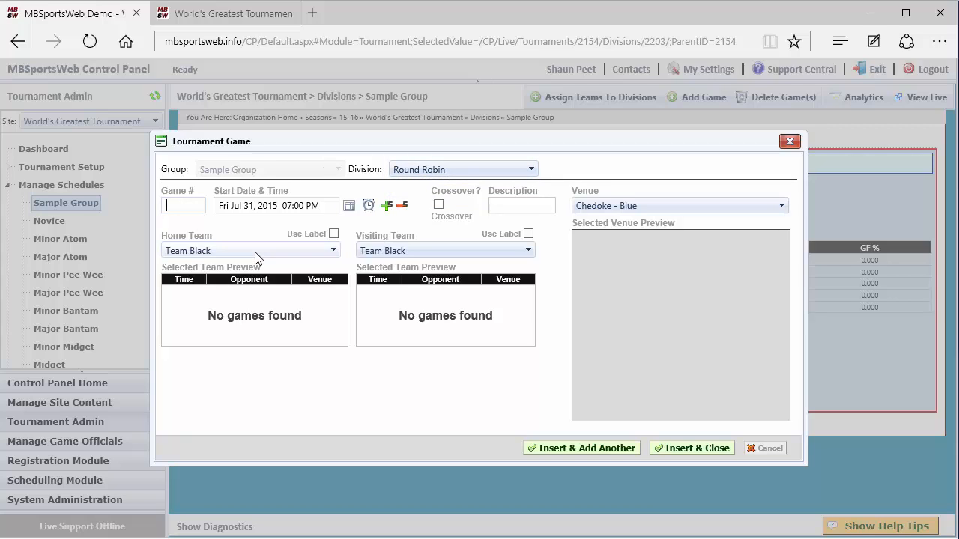
text(SG1)
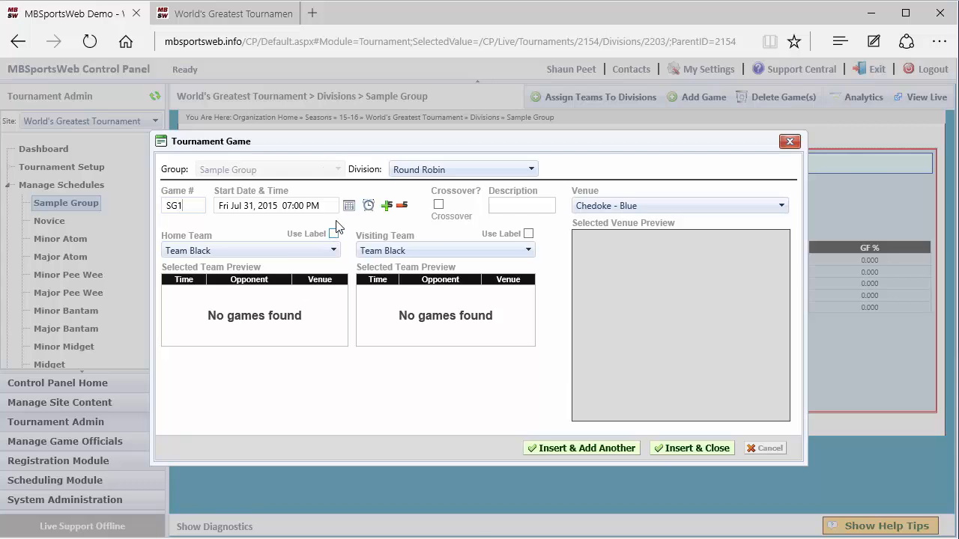
Set the game's start to 4:25 PM, keeping the date Friday, July 31, 2015.
click(349, 206)
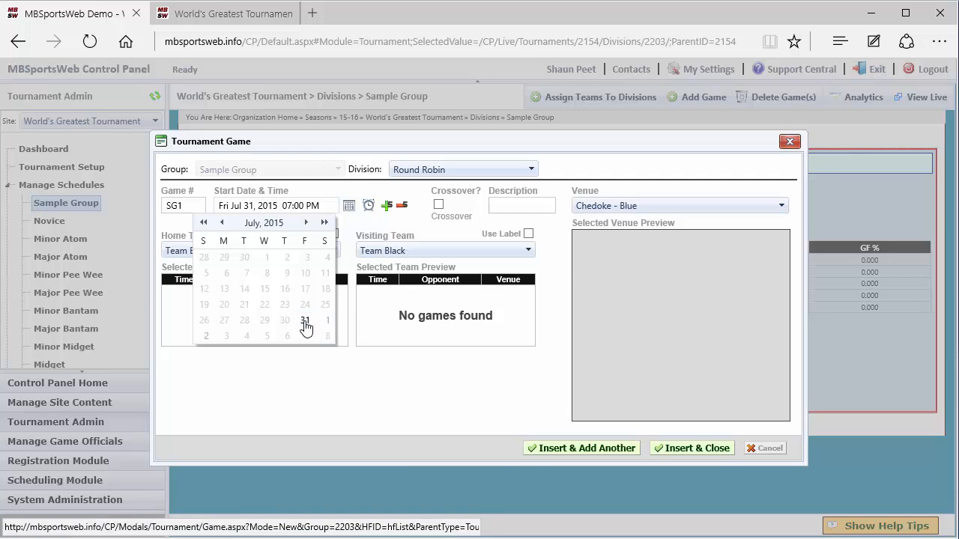
click(328, 193)
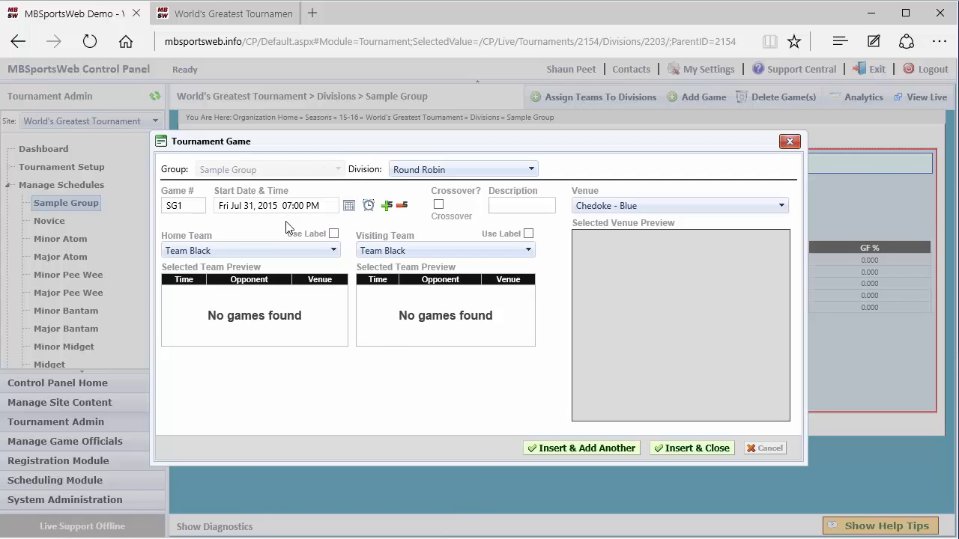
click(367, 205)
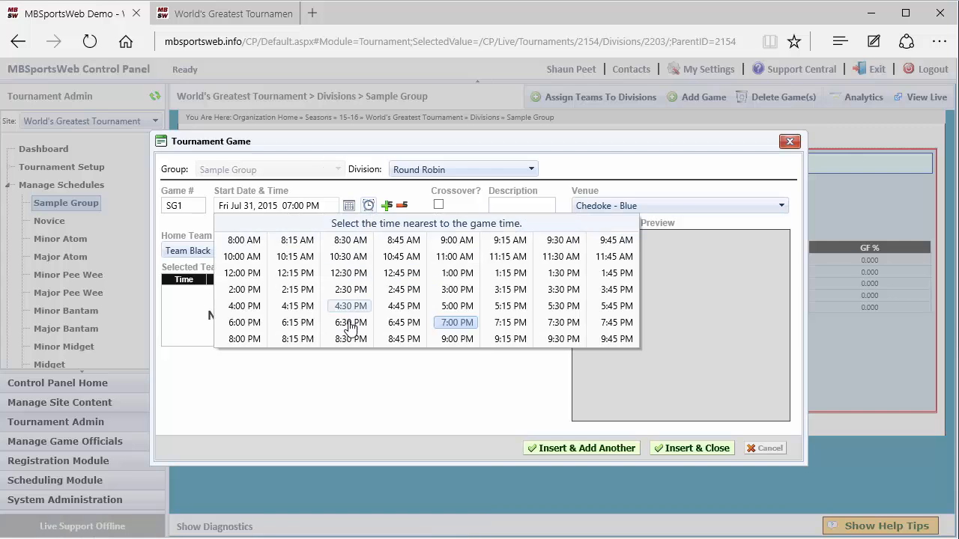
click(297, 306)
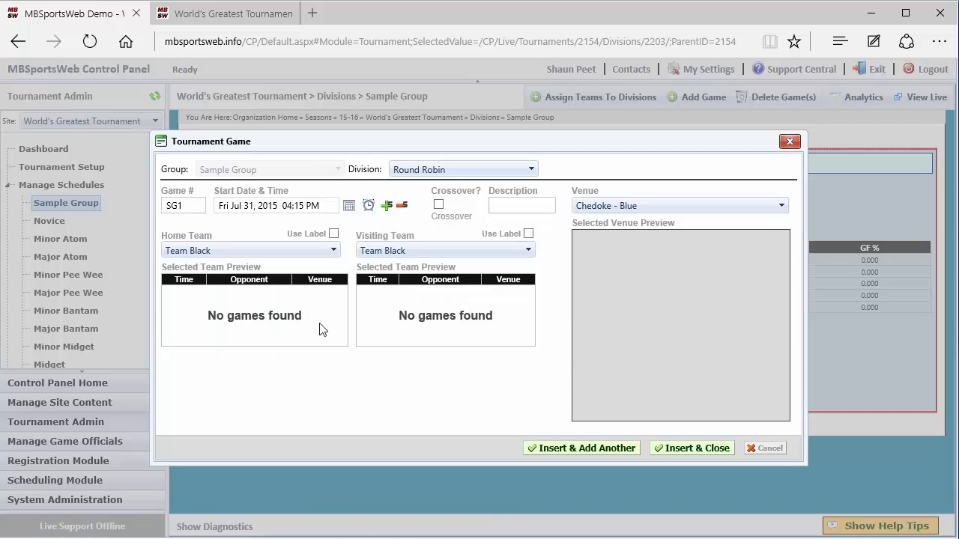
click(368, 206)
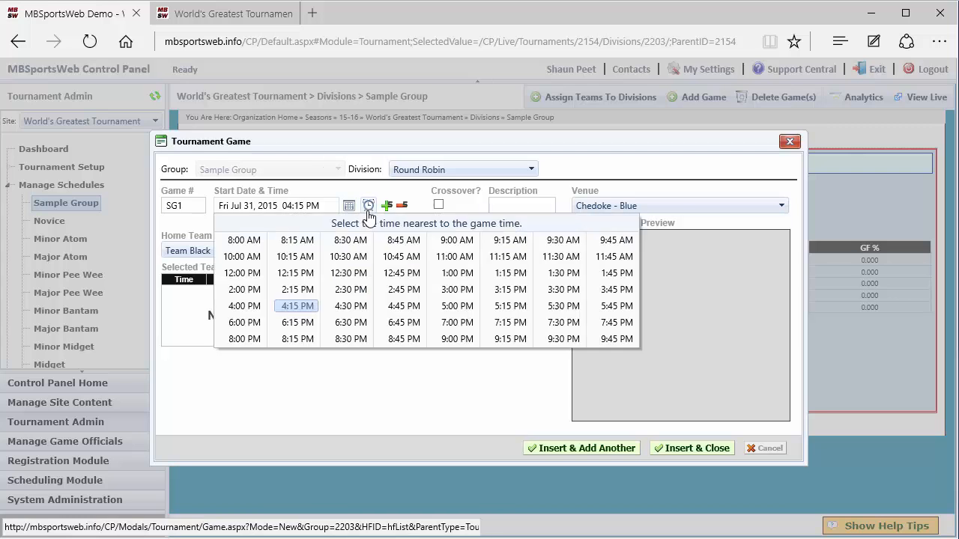
click(367, 207)
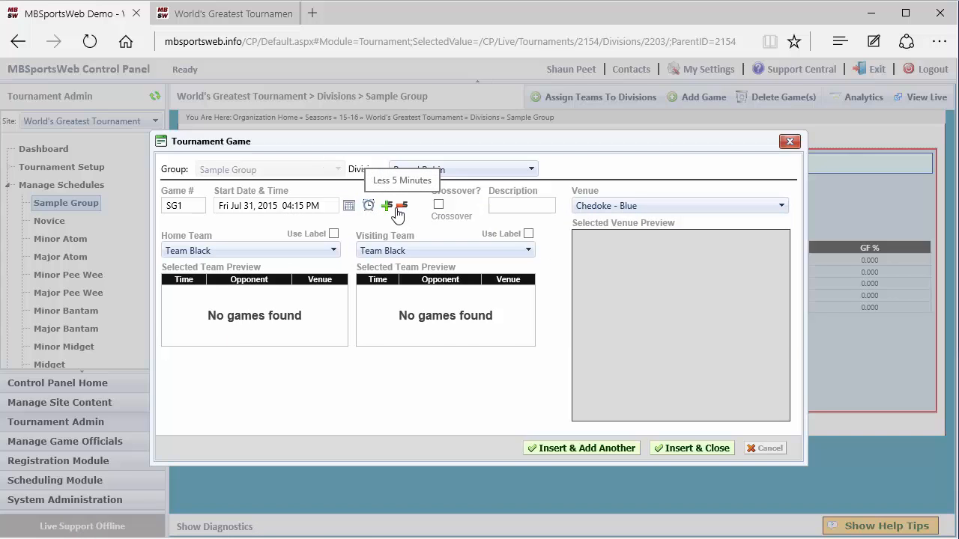
click(386, 206)
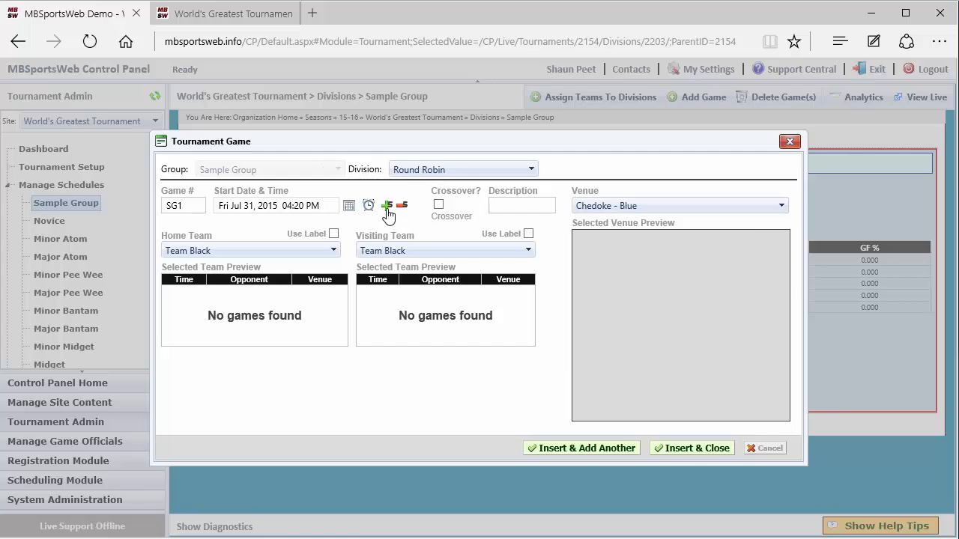
click(387, 206)
Keep Chedoke - Blue as the venue and Team Black as the home team, and choose Team Blue as the visiting team.
click(627, 205)
click(637, 191)
click(319, 250)
click(397, 250)
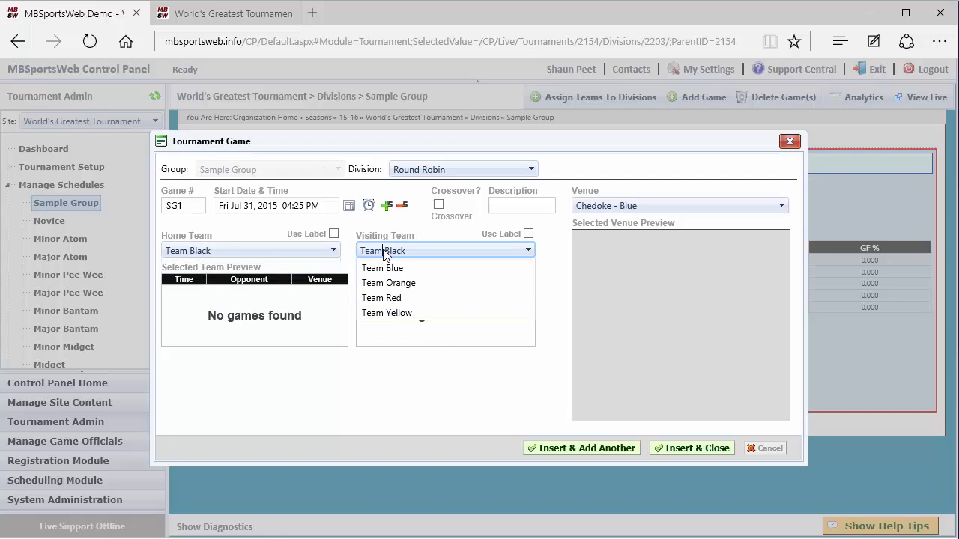
click(417, 282)
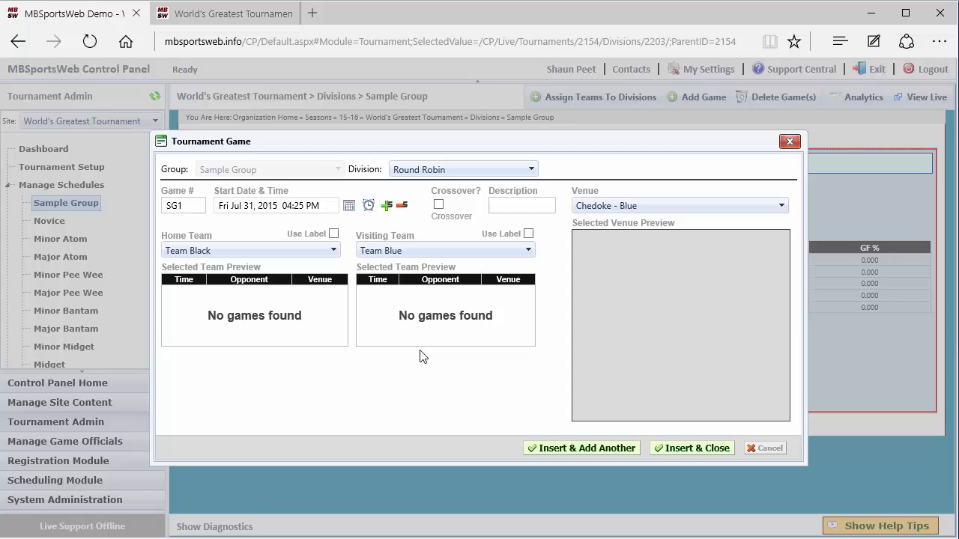
Try out the Crossover option for the game, and return the visiting team to a regular team selection.
click(439, 207)
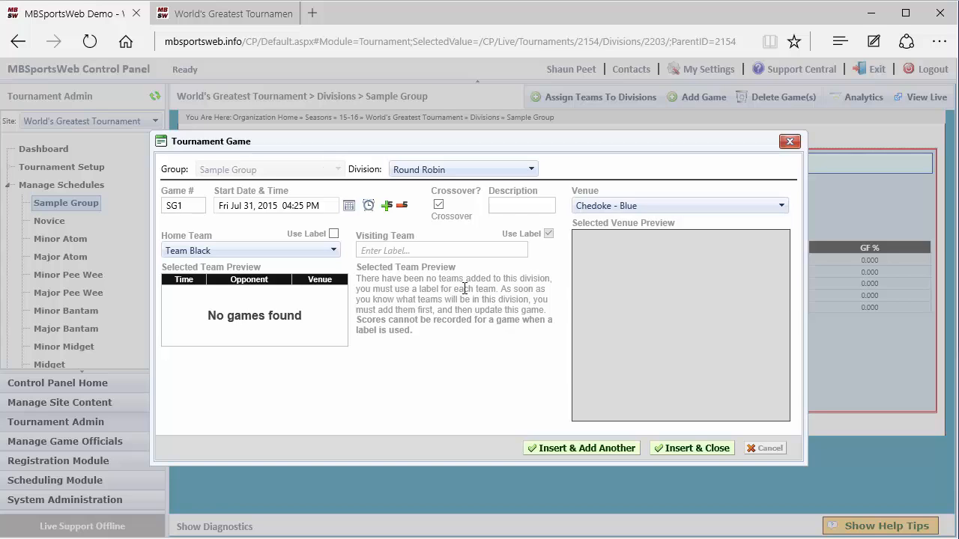
click(438, 207)
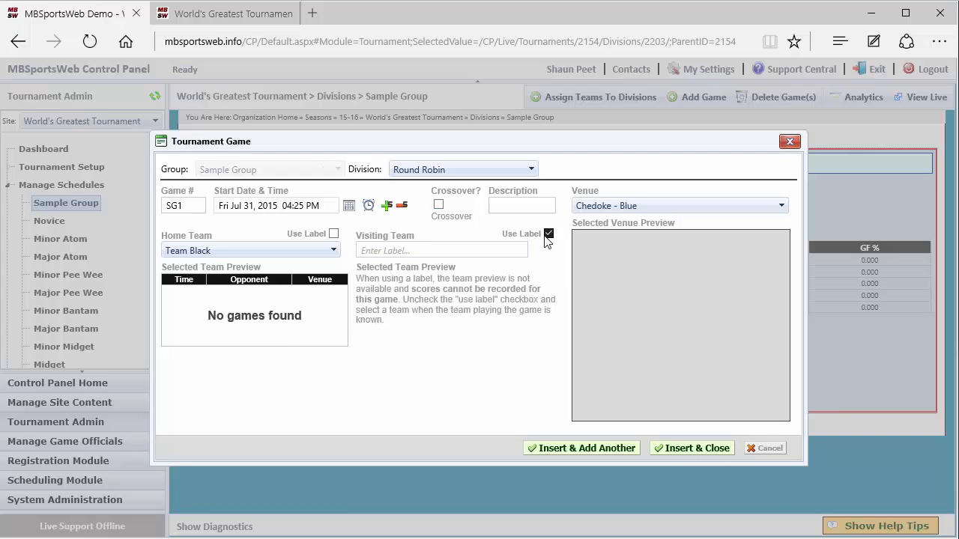
click(548, 233)
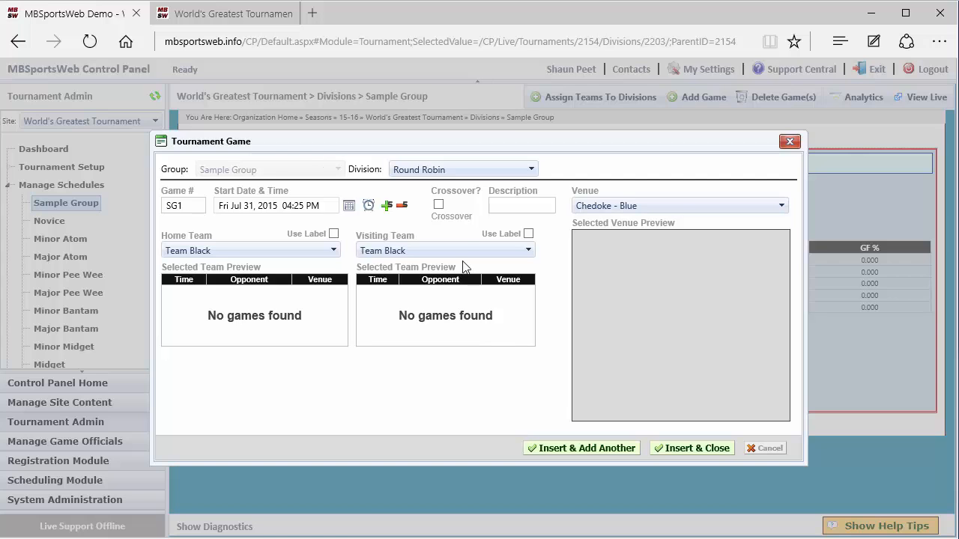
Try out a Championships game with the labels 1st Place and 4th Place, and return to Round Robin with regular team selections.
click(436, 170)
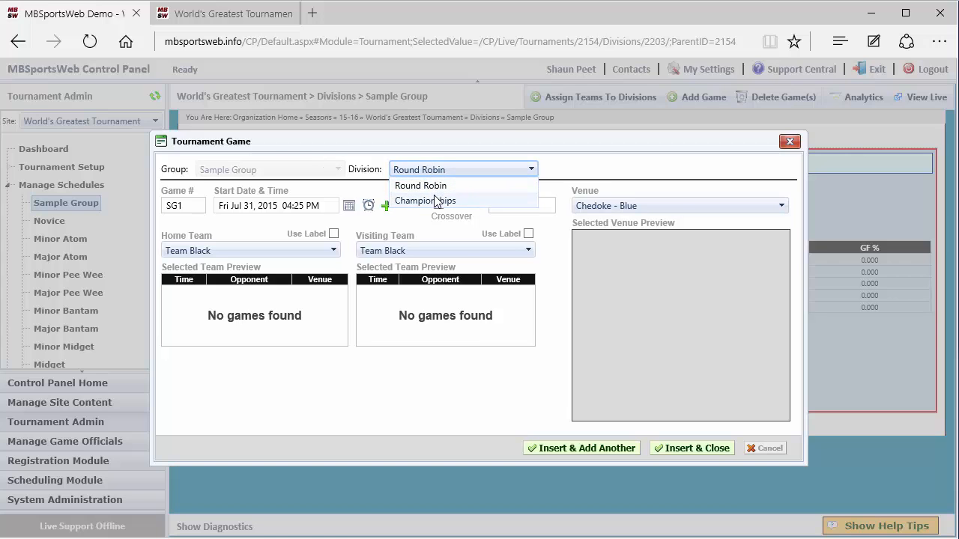
click(389, 199)
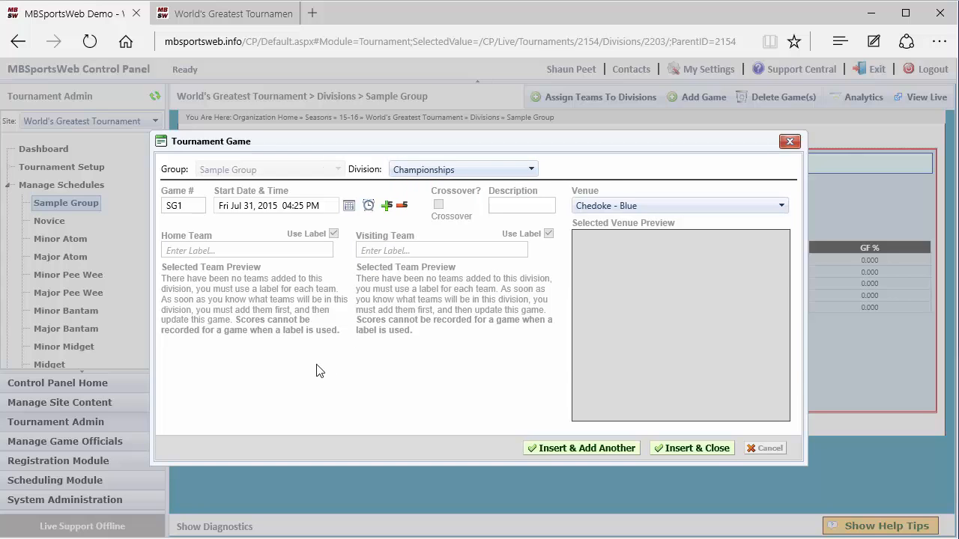
click(206, 250)
text(1st Place)
key(Tab)
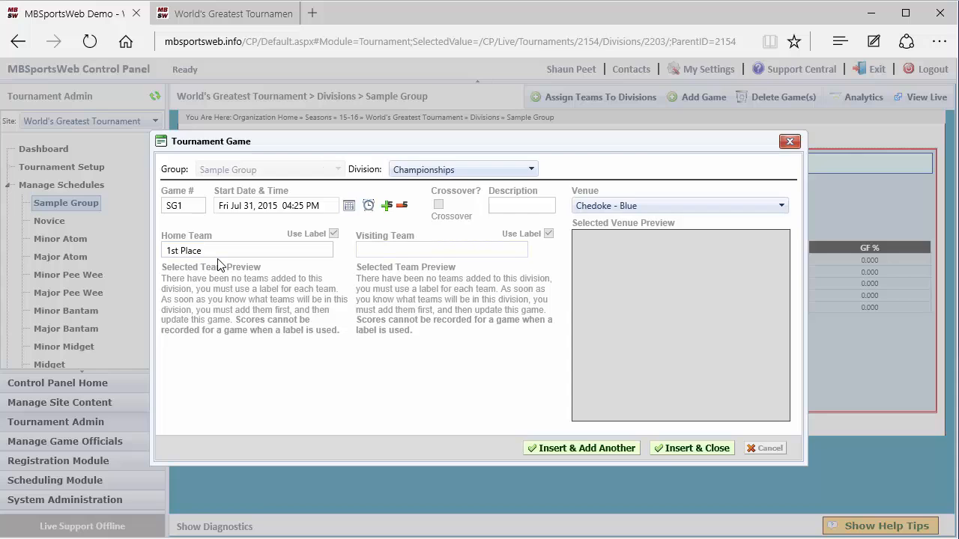
text(4th Place)
click(447, 175)
click(447, 183)
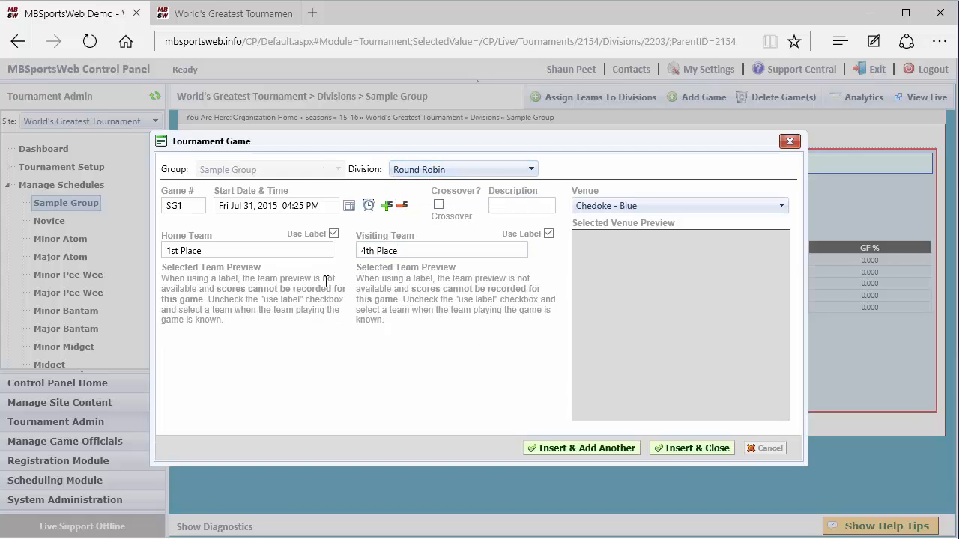
click(333, 234)
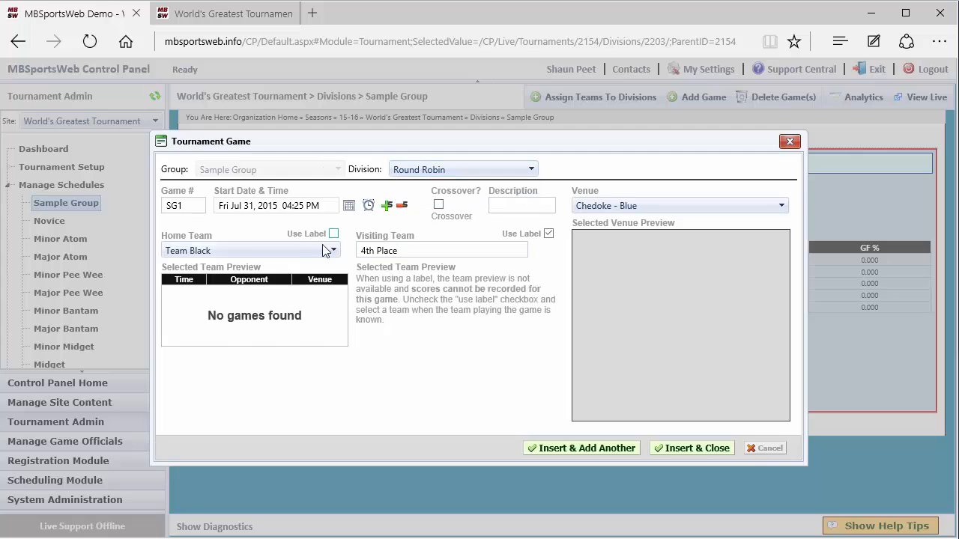
click(549, 233)
Set Team Blue as the visiting team and insert the game, keeping the form open for another one.
click(440, 251)
click(431, 278)
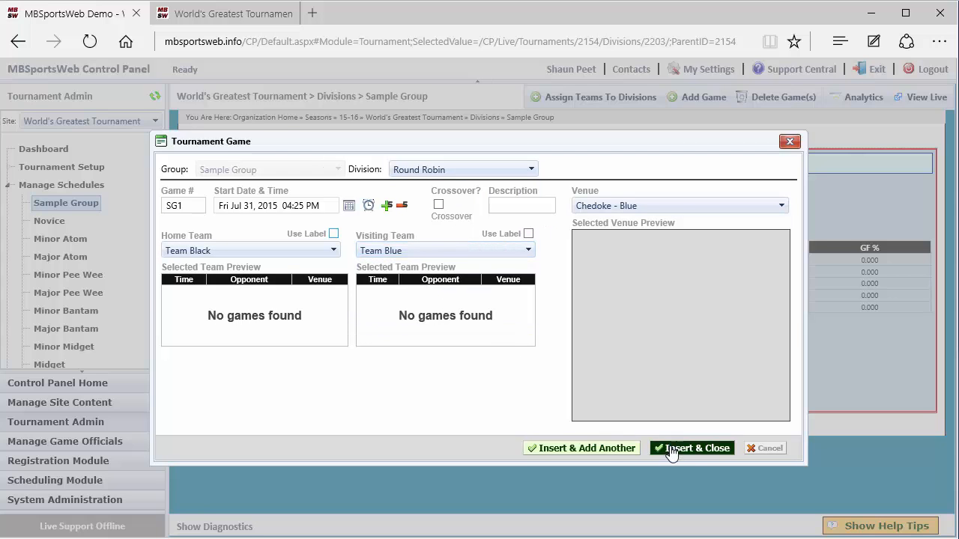
click(609, 449)
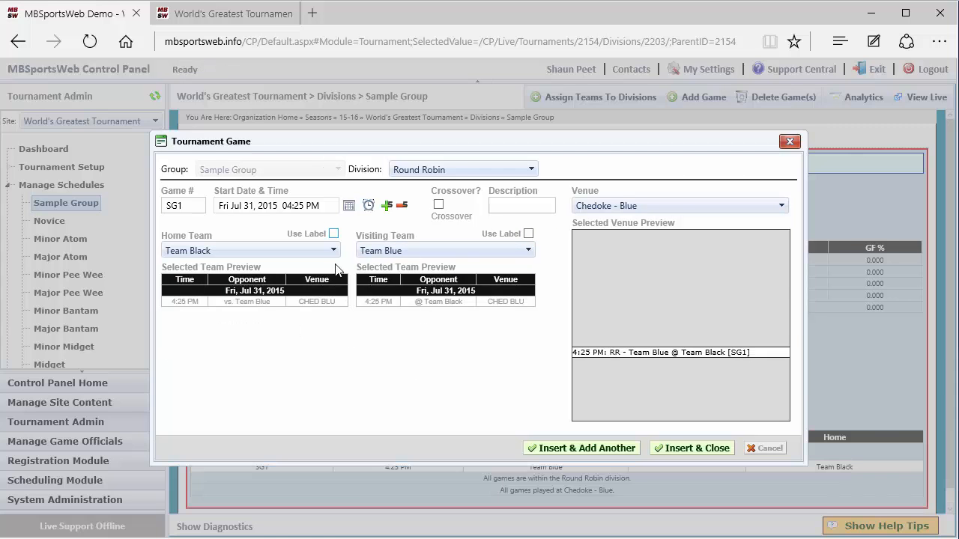
Add a second game at 7:00 PM with Team Orange as home team and Team Red as visiting team, and close the form.
click(368, 206)
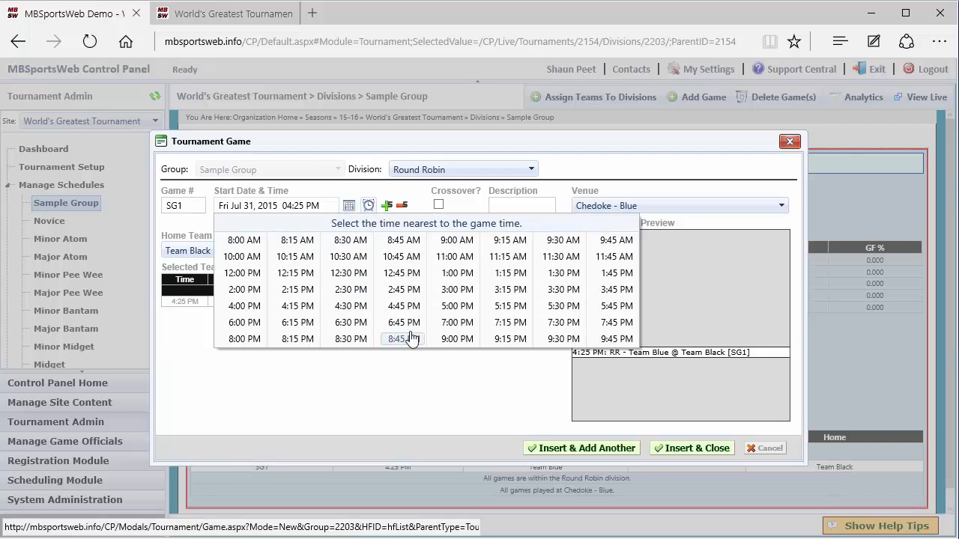
click(456, 322)
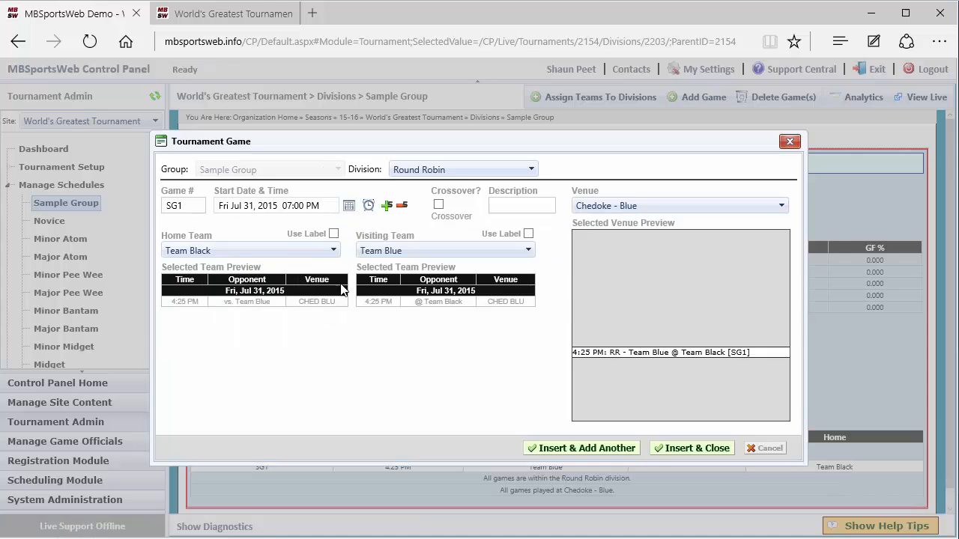
click(302, 251)
click(292, 294)
click(403, 251)
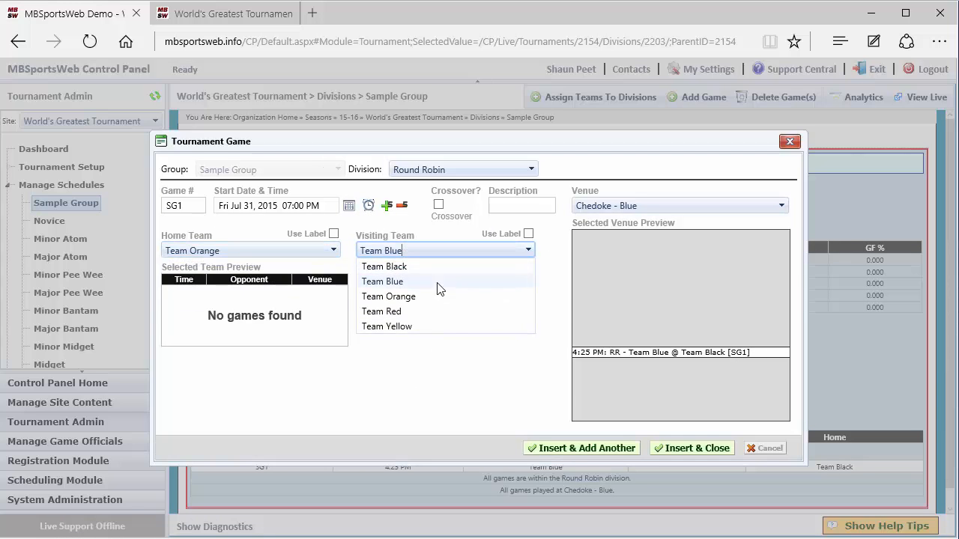
click(439, 313)
click(682, 448)
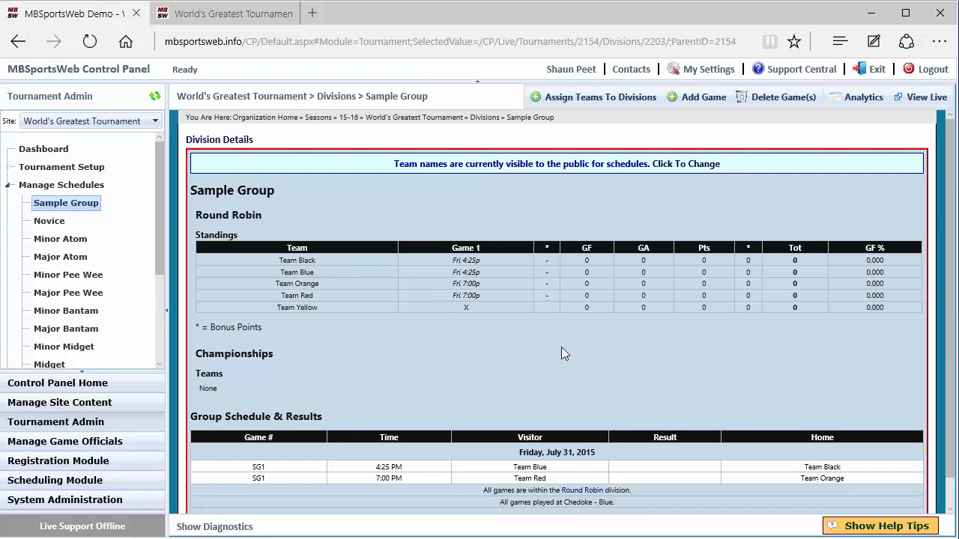
Change the start time of the Team Blue at Team Black game to 4:45 PM and save the update.
double_click(515, 467)
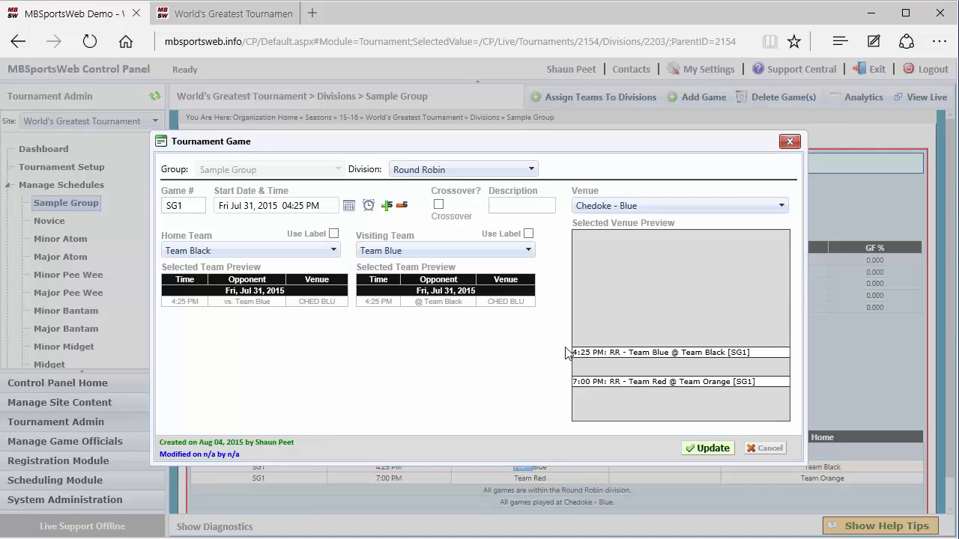
click(368, 205)
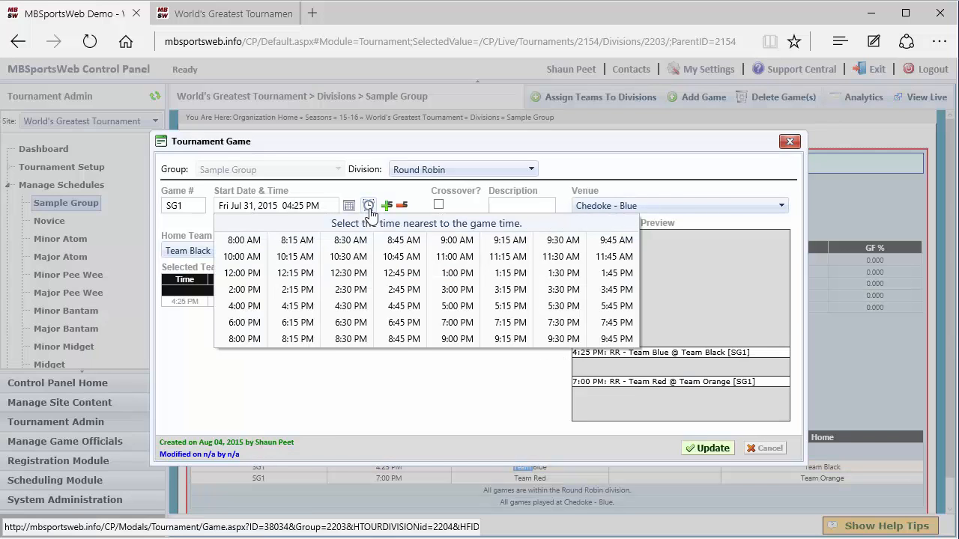
click(394, 310)
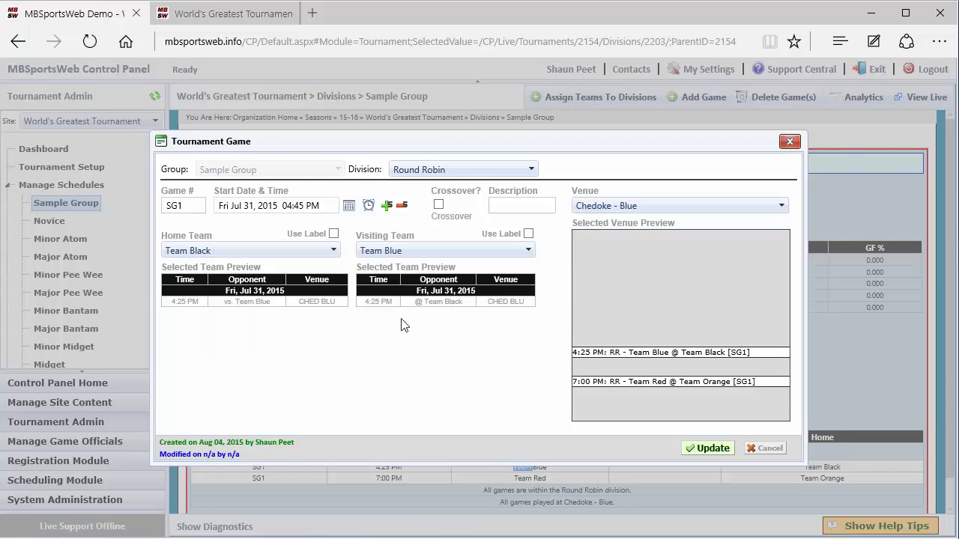
click(696, 448)
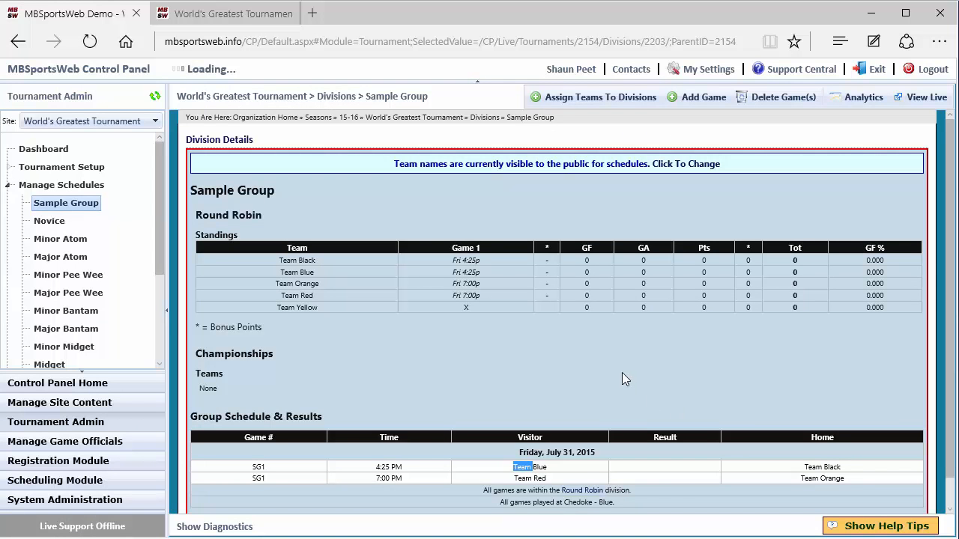
Renumber the 7:00 PM Team Red at Team Orange game as SG2 and save the update.
click(323, 482)
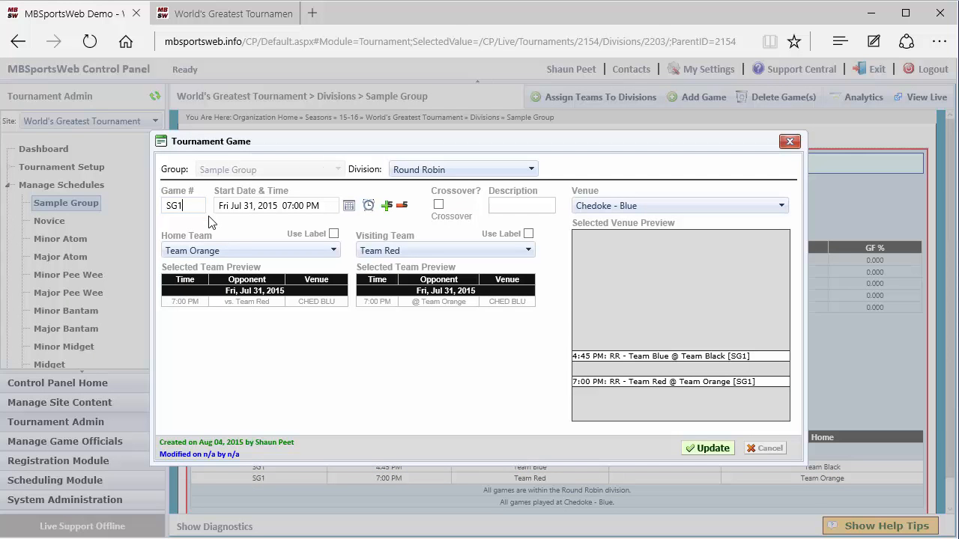
click(706, 448)
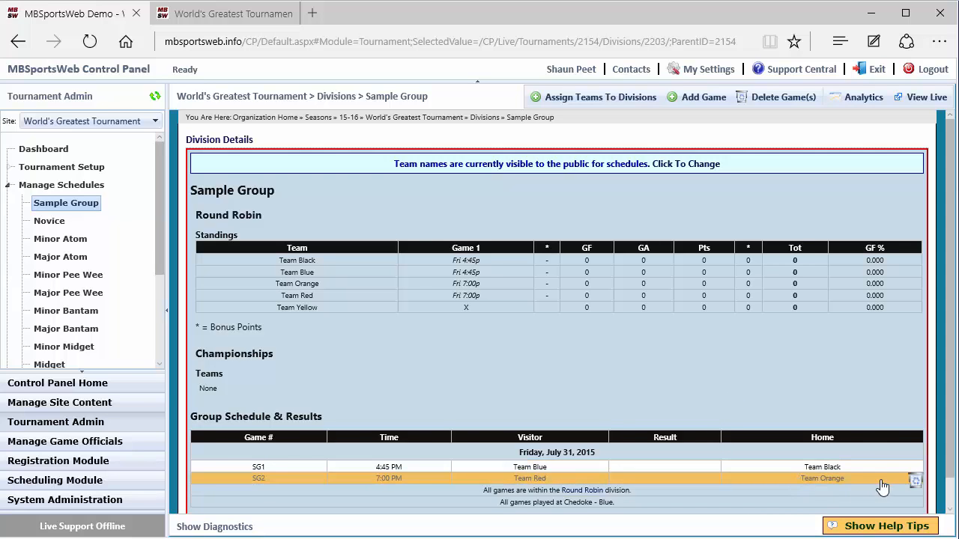
Delete all games from the Sample Group's schedule at once and confirm the deletion.
click(909, 470)
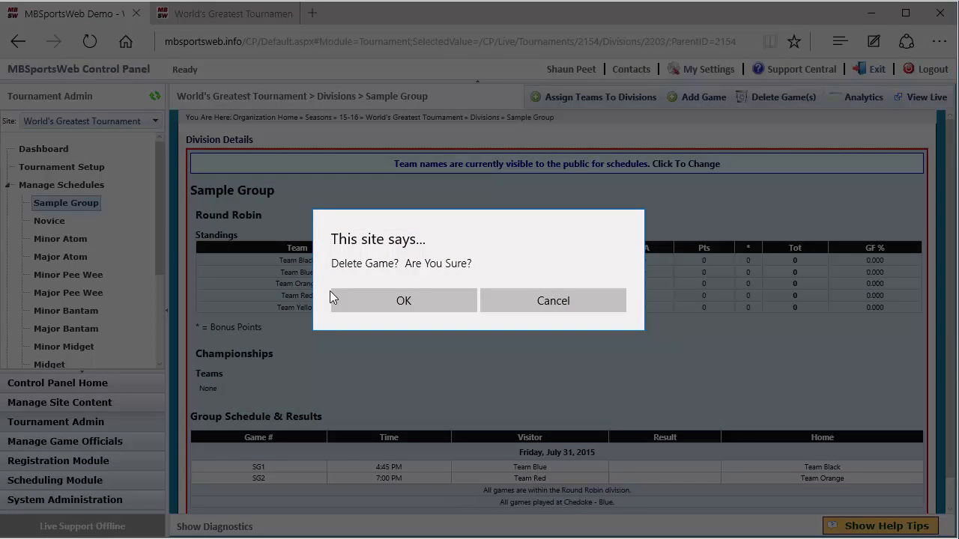
click(519, 308)
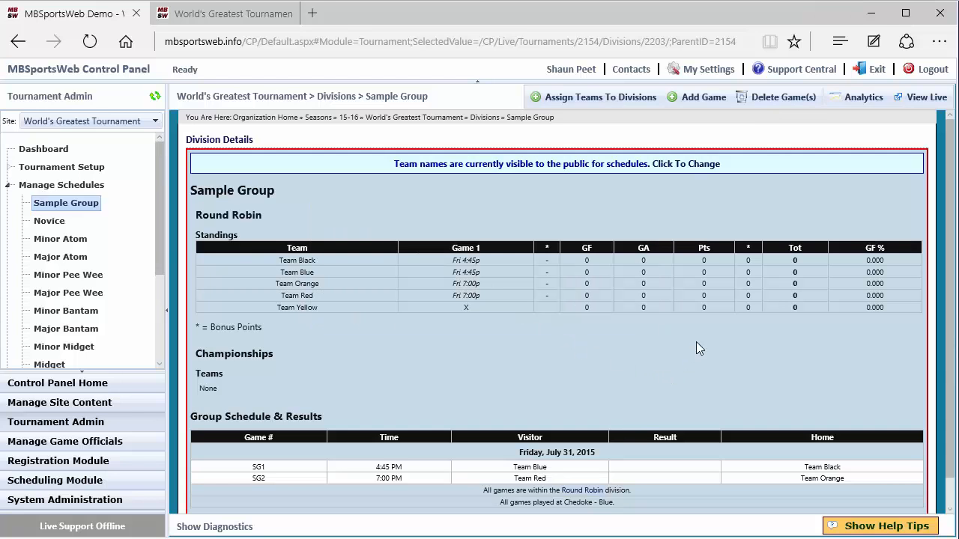
click(772, 98)
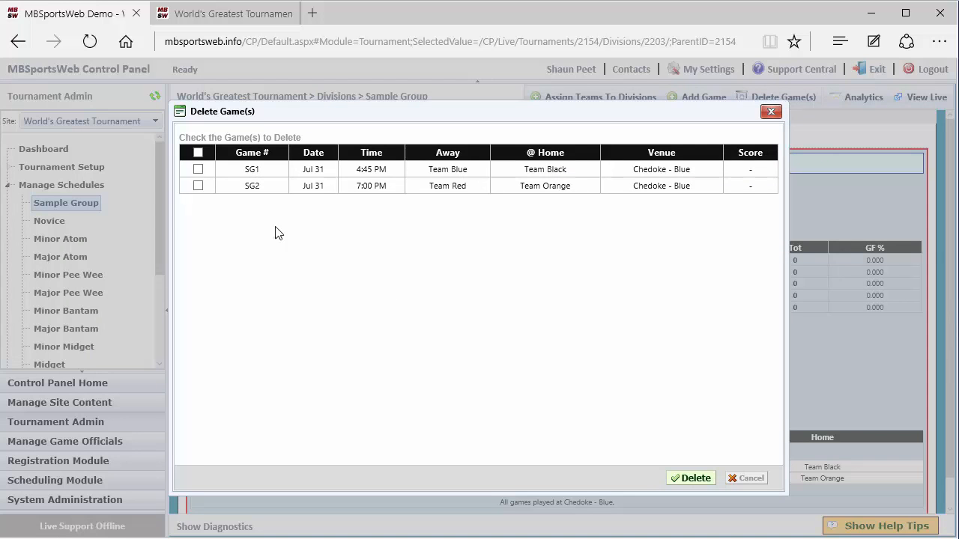
click(198, 153)
click(692, 479)
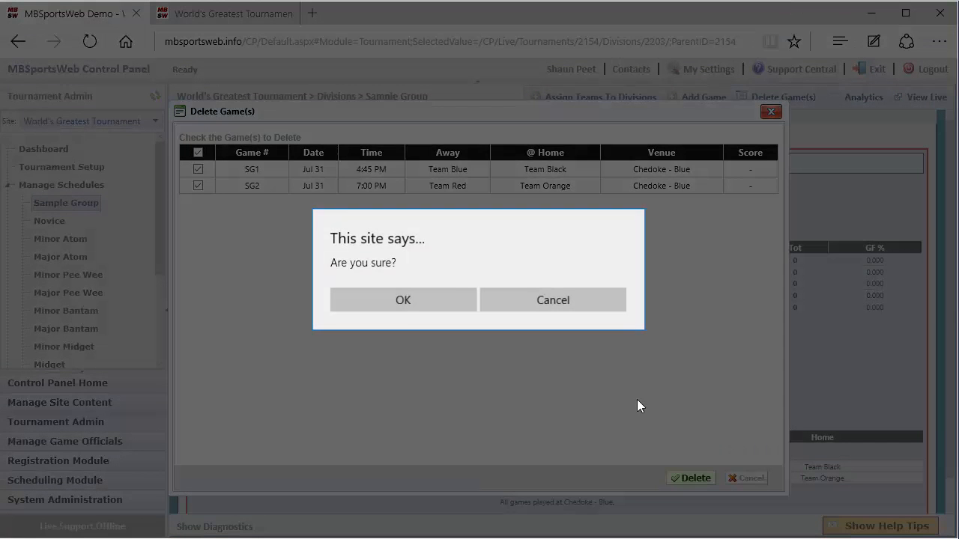
click(402, 301)
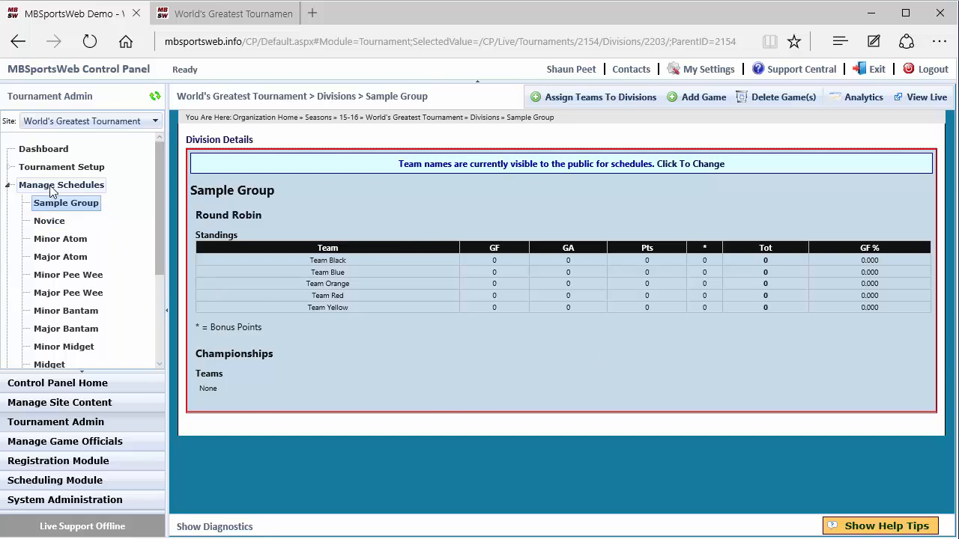
Open the Import Games page for the tournament and review its expected file format and import rules.
drag(157, 196, 163, 256)
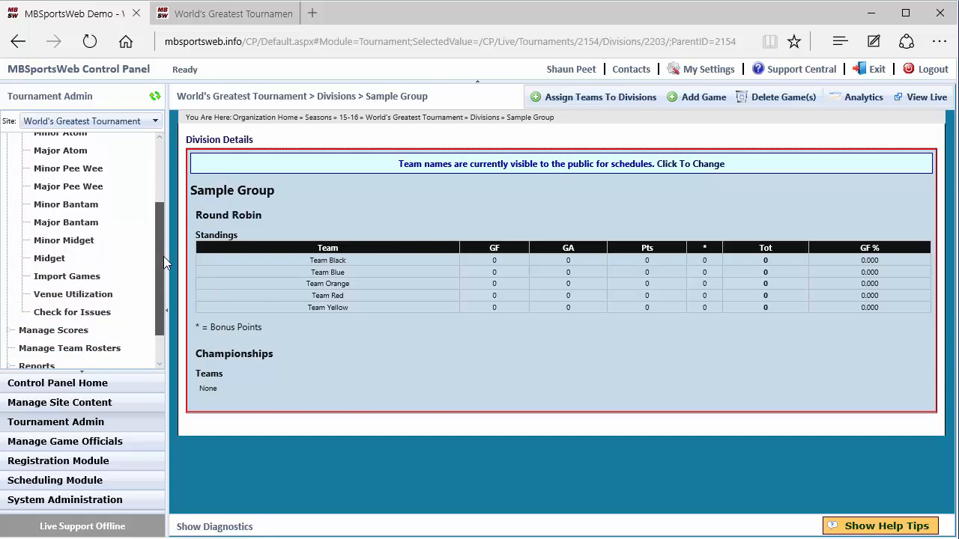
click(68, 278)
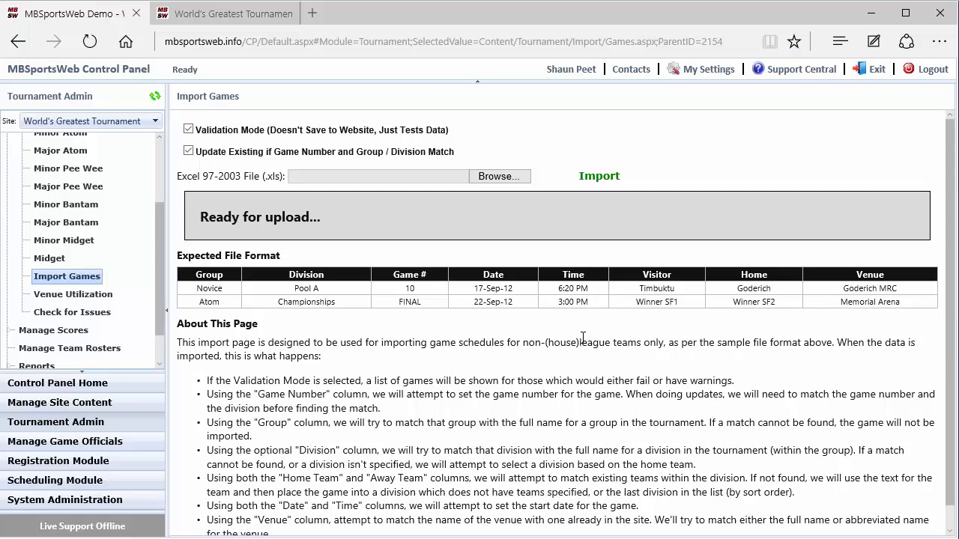
scroll(567, 379, down, 1)
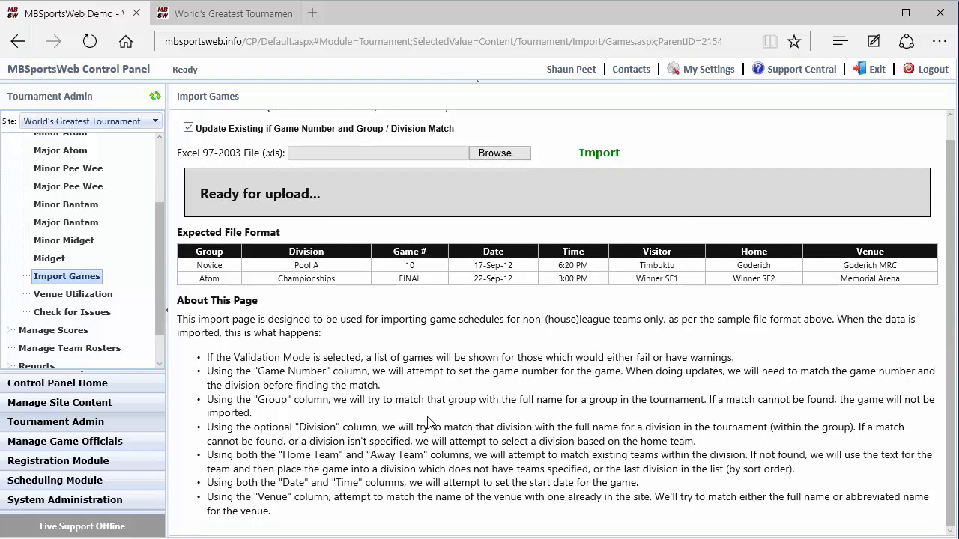
scroll(430, 425, up, 1)
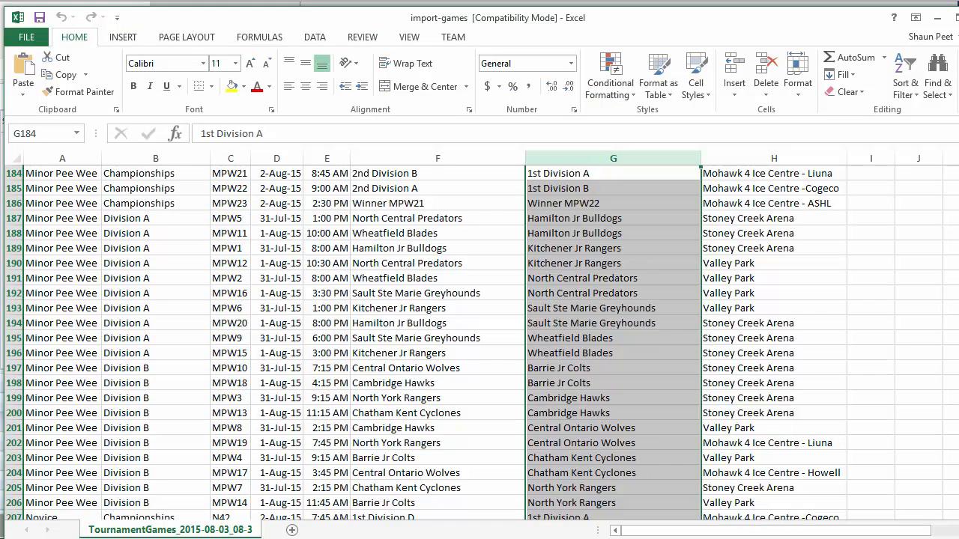
Look through the game rows and column headings of the import-games workbook in Excel.
drag(958, 439, 958, 500)
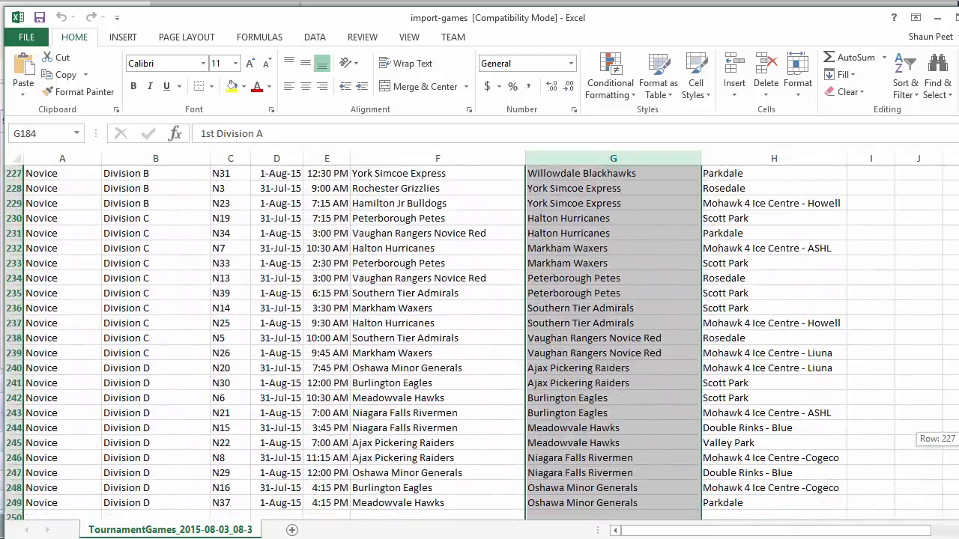
drag(958, 439, 958, 176)
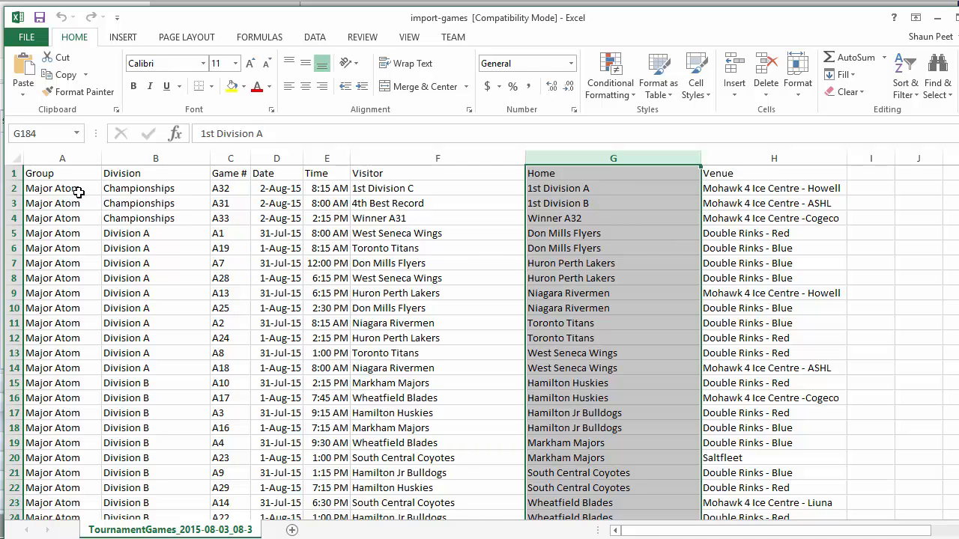
click(57, 175)
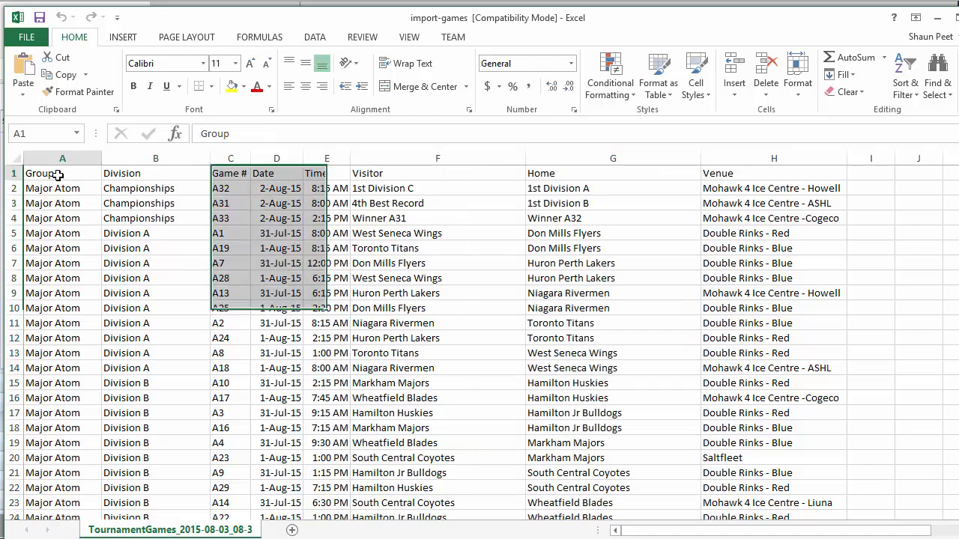
click(146, 173)
click(226, 172)
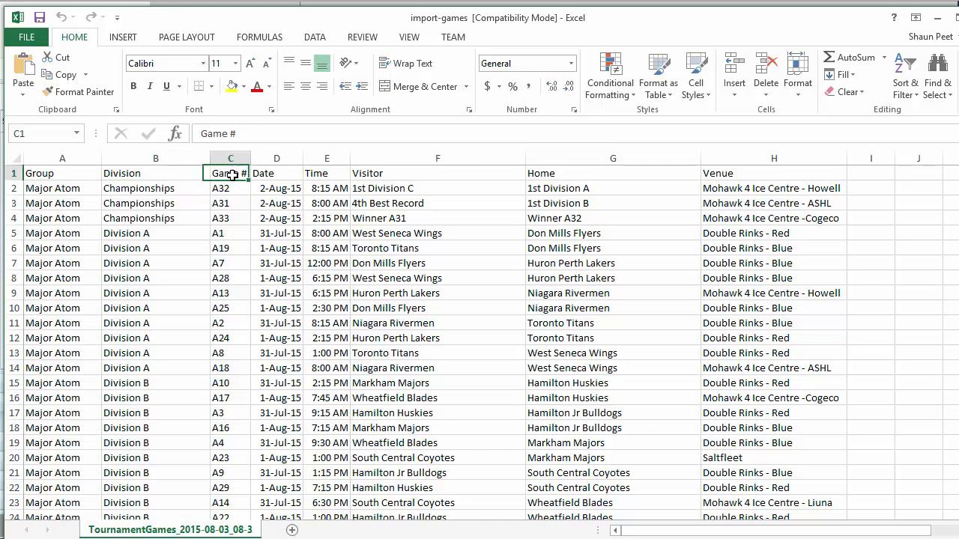
click(285, 178)
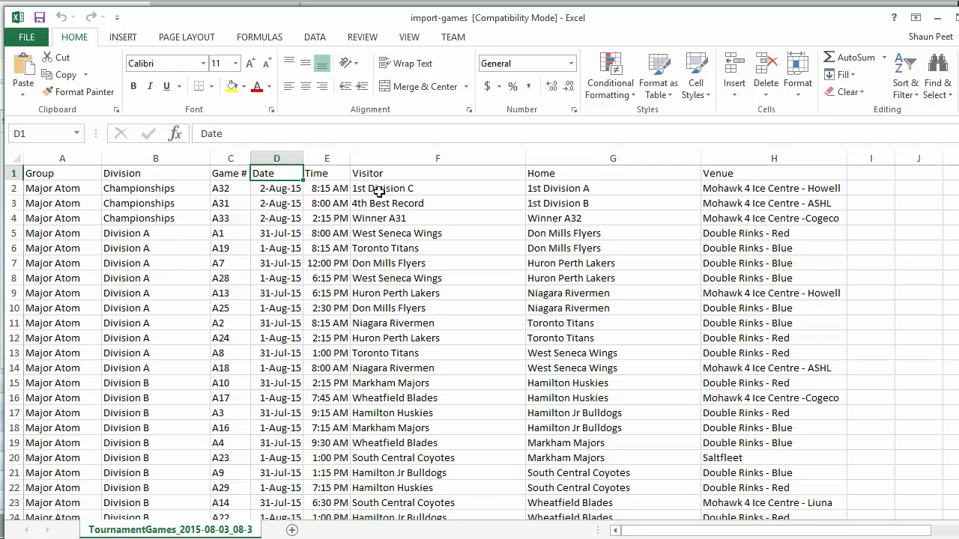
Check the file type for saving import-games in the tournament-module folder, pick Excel 97-2003 Workbook, and cancel the save.
click(27, 43)
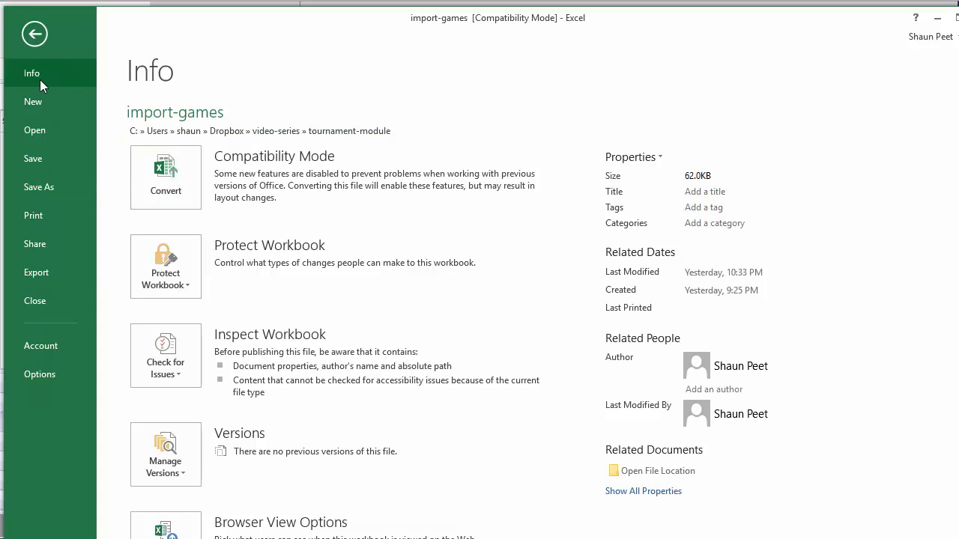
click(52, 188)
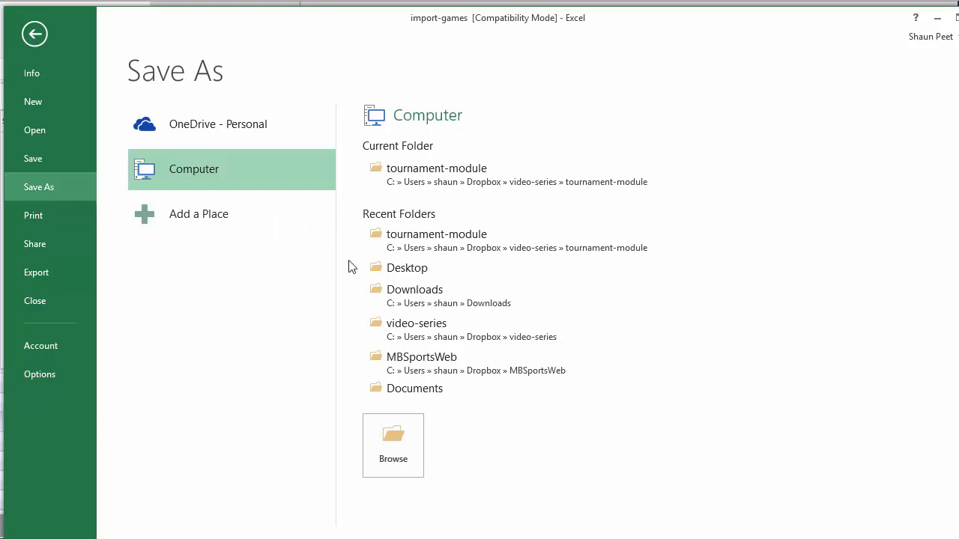
click(424, 185)
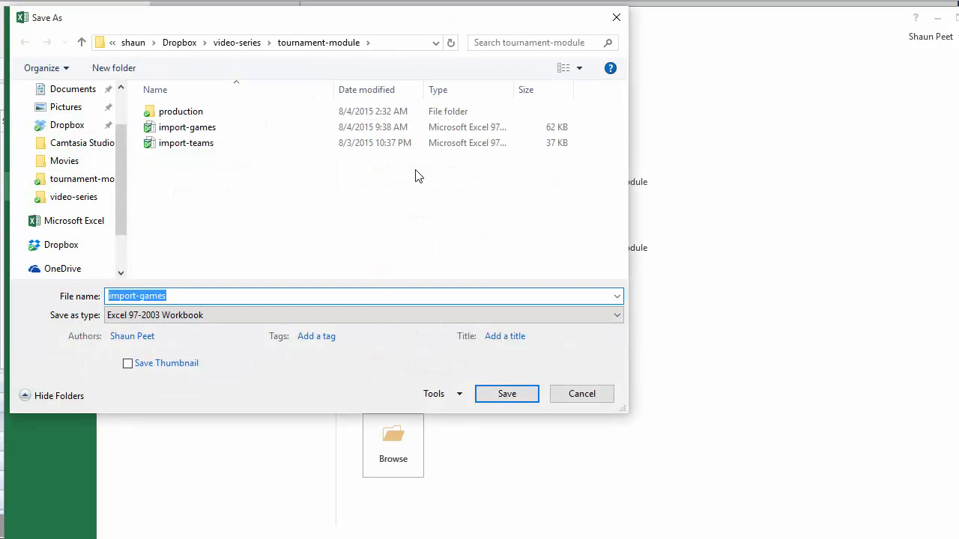
click(207, 320)
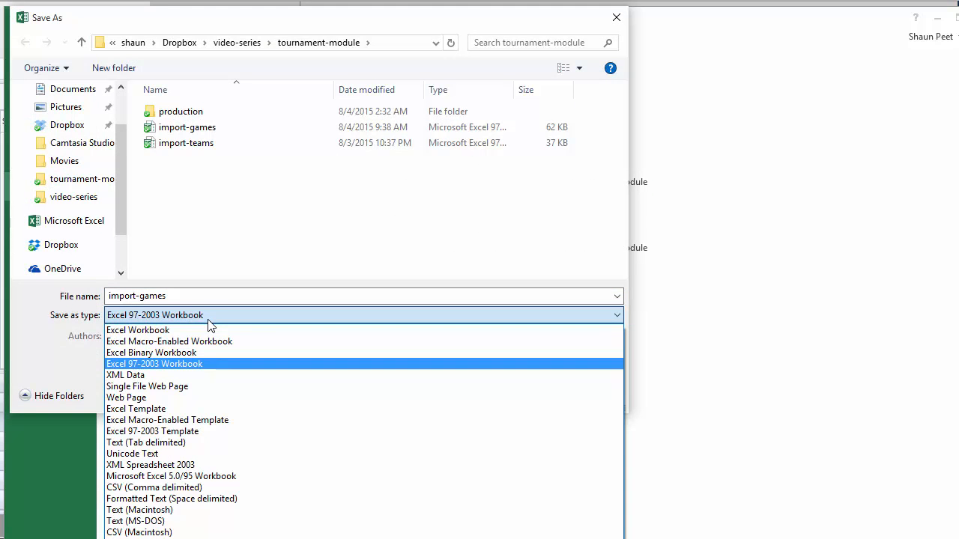
click(184, 364)
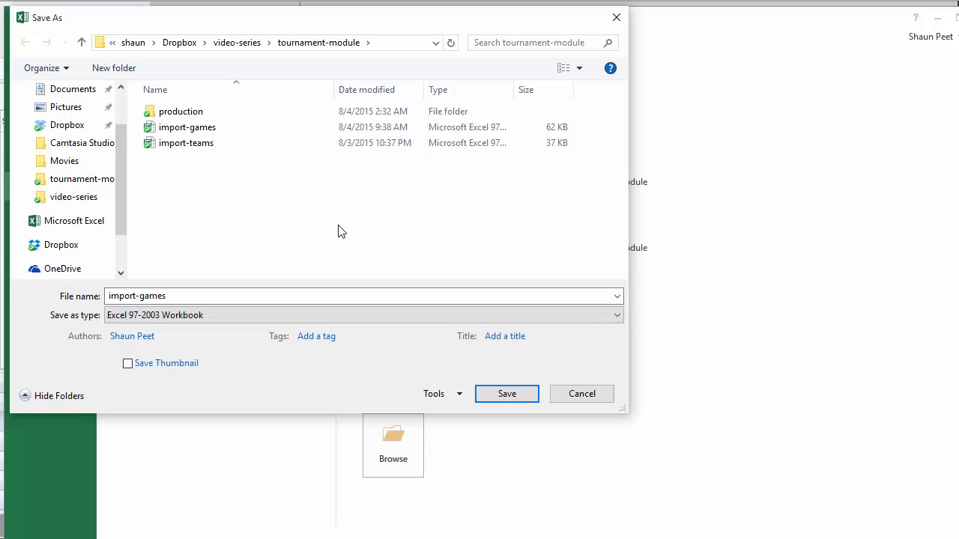
click(582, 394)
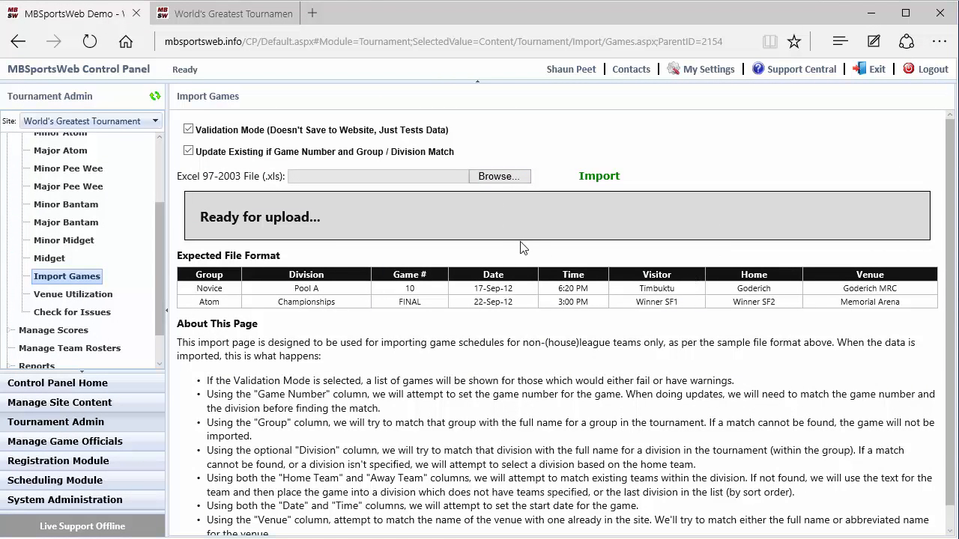
Import the games from the import-games file on the website with Validation Mode turned off.
click(499, 177)
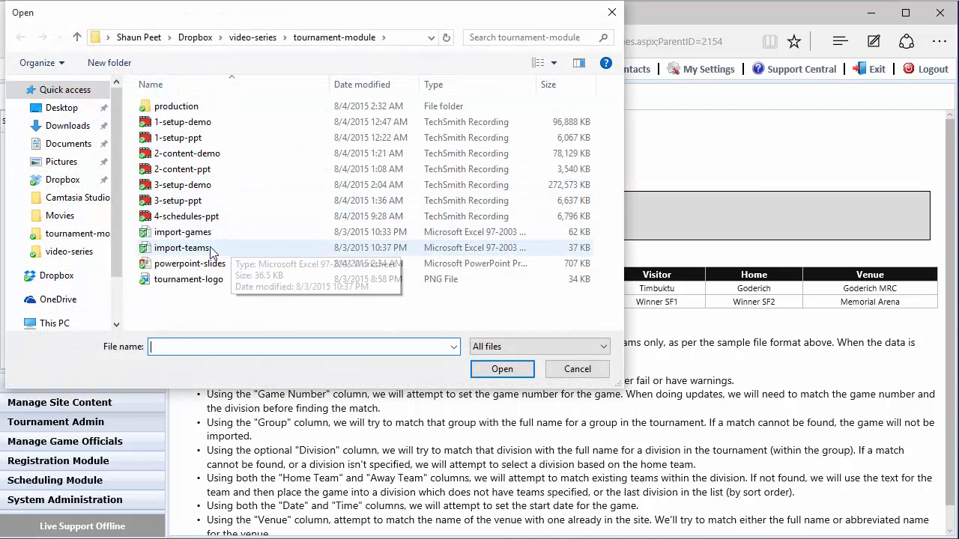
click(183, 232)
click(500, 369)
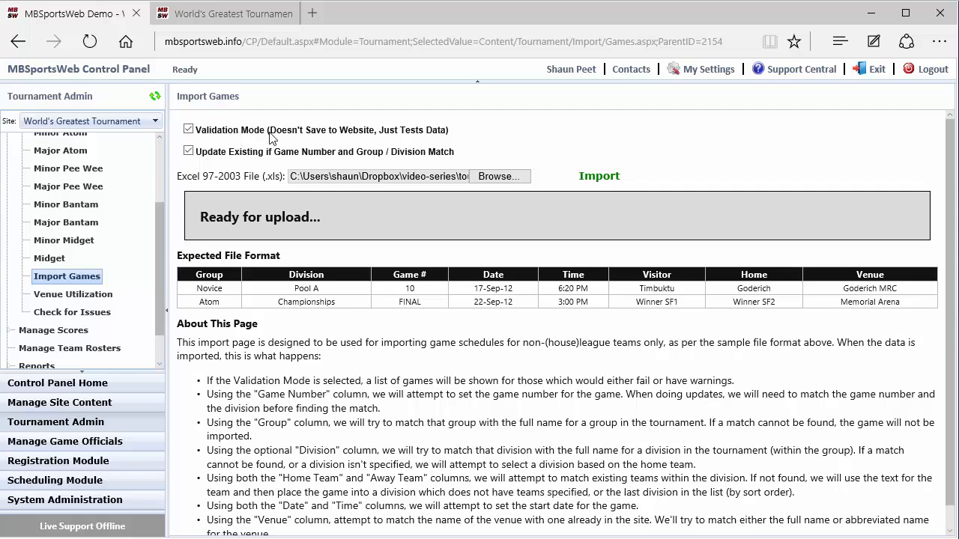
click(220, 137)
click(599, 177)
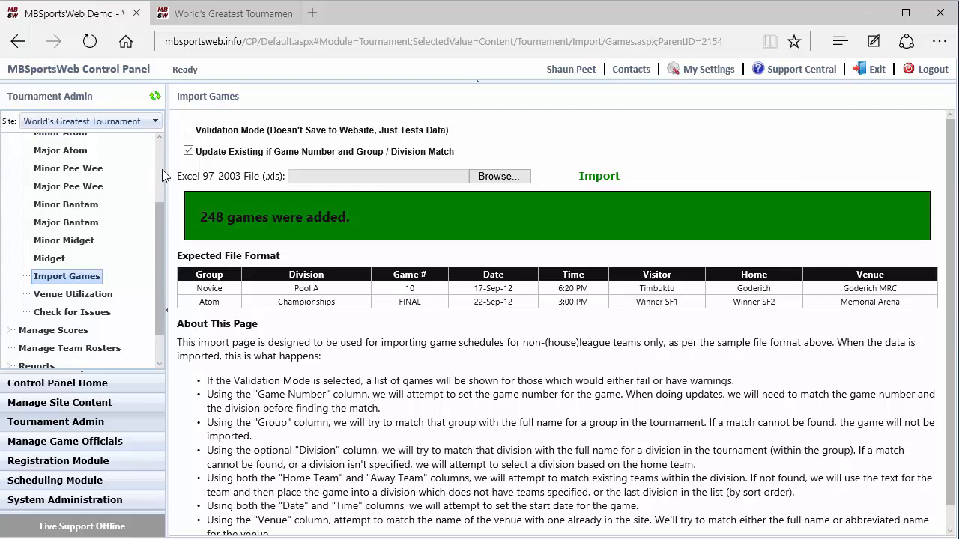
Examine the Novice group's standings and full game schedule, including the opponents in the Brampton 45's first two games.
scroll(162, 169, up, 3)
click(50, 222)
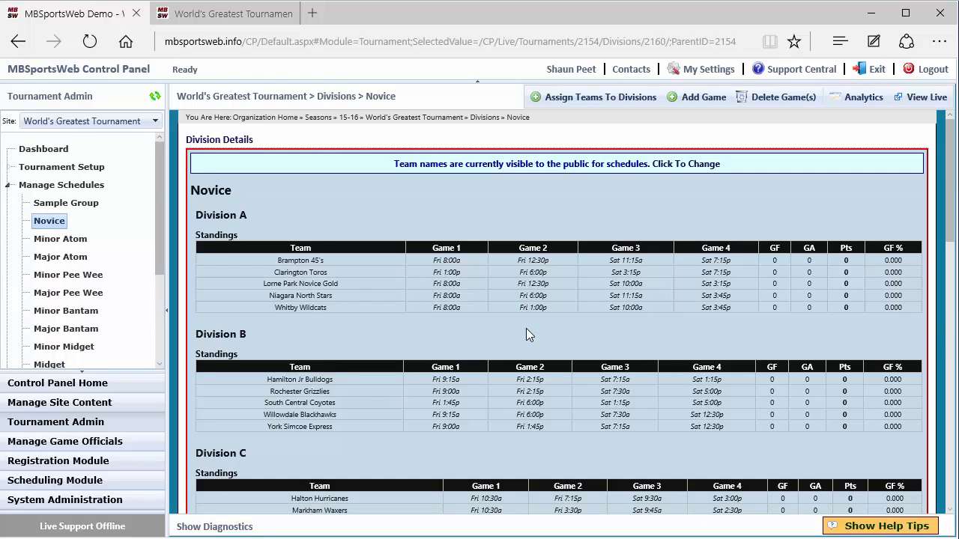
scroll(525, 335, down, 1)
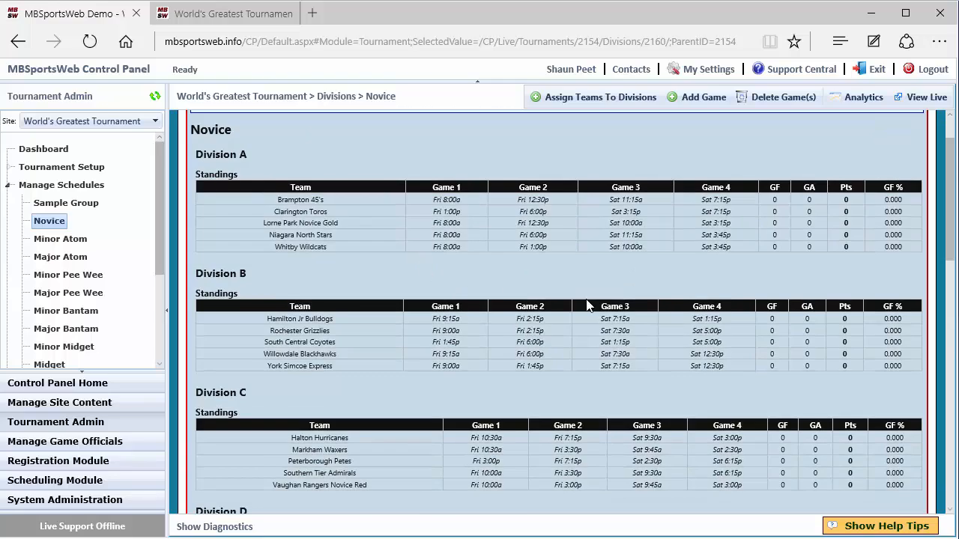
scroll(579, 331, down, 5)
scroll(579, 331, down, 6)
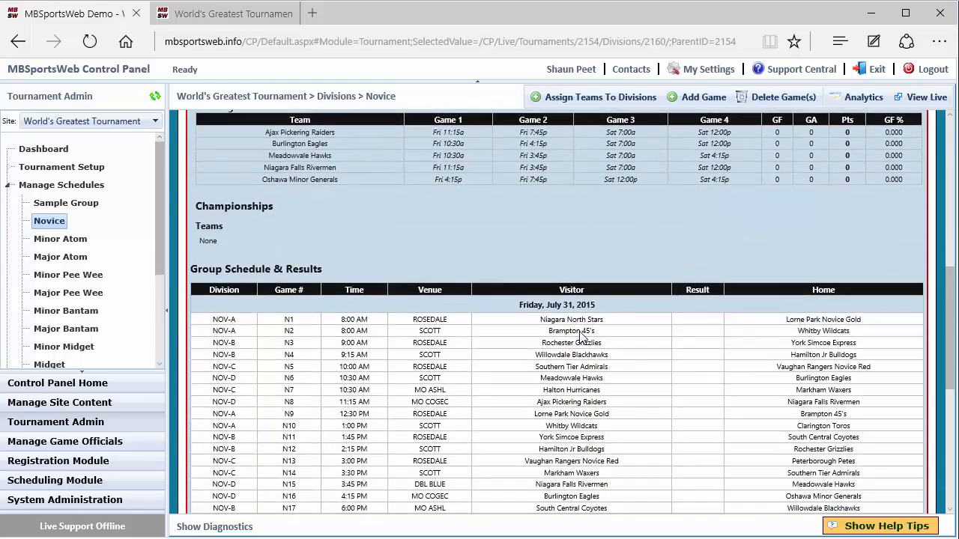
scroll(580, 333, down, 3)
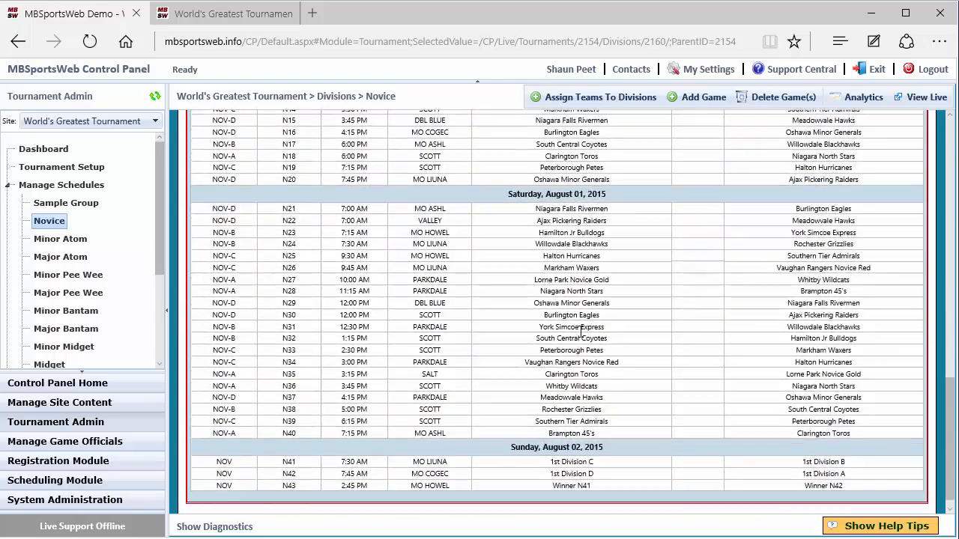
scroll(580, 332, up, 7)
scroll(579, 331, up, 7)
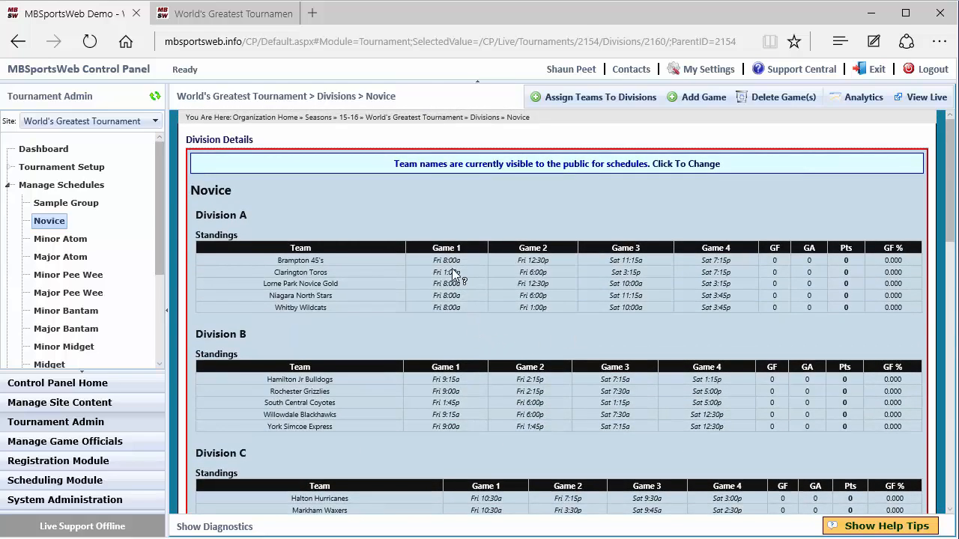
mouse_move(452, 265)
mouse_move(529, 265)
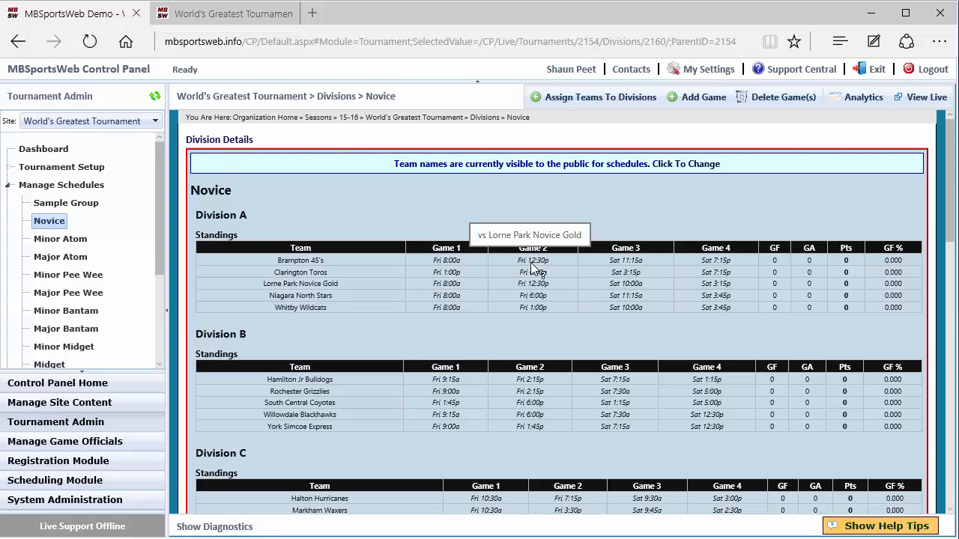
Reload the public tournament site and review the Novice group's standings and game schedule there.
click(224, 14)
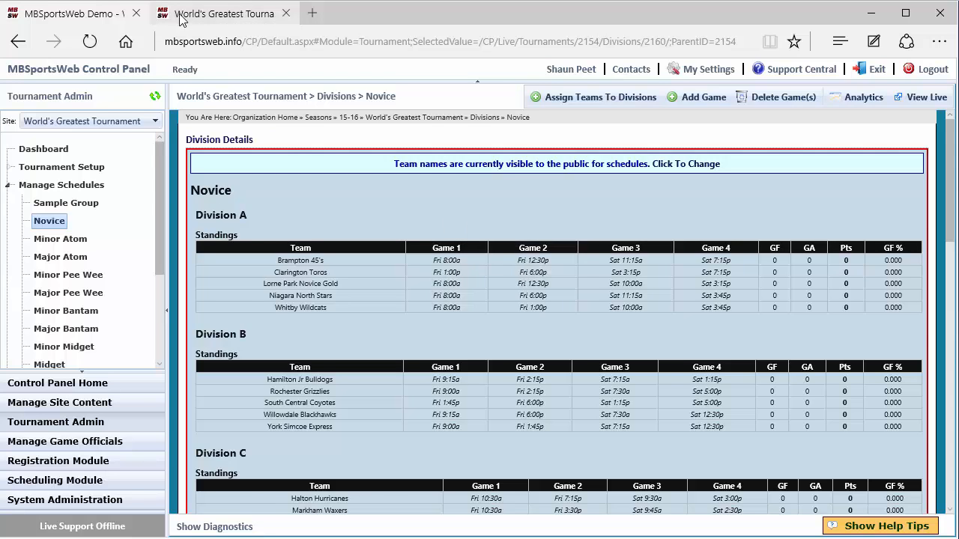
click(89, 41)
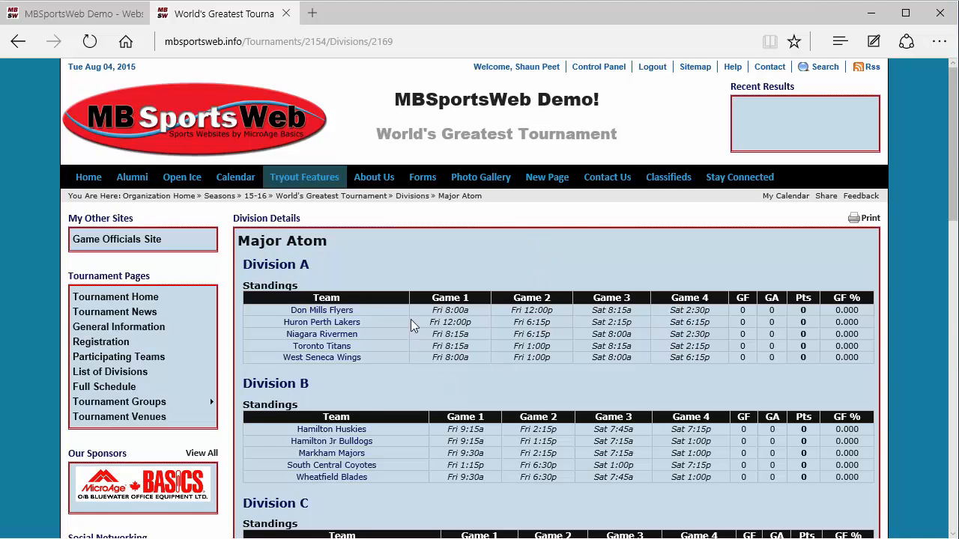
mouse_move(452, 318)
mouse_move(159, 402)
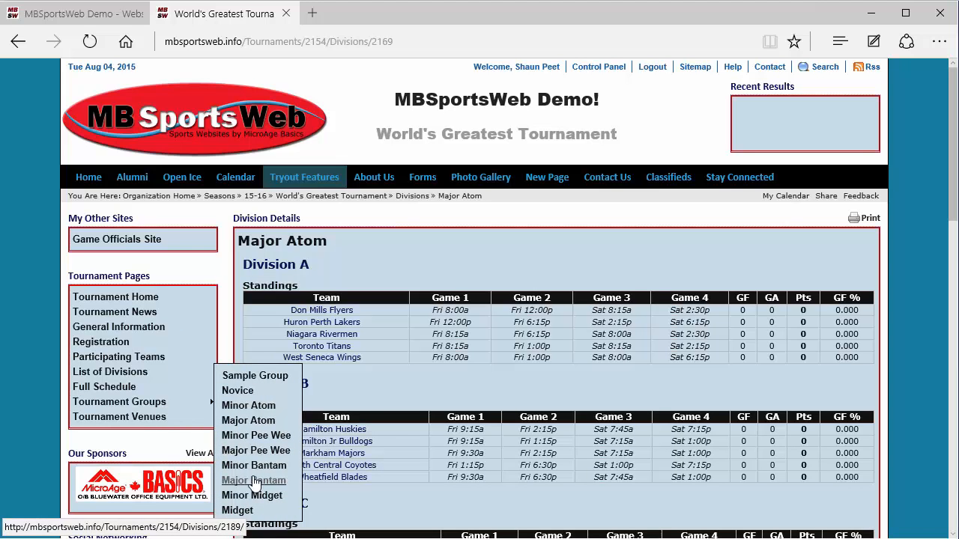
click(238, 390)
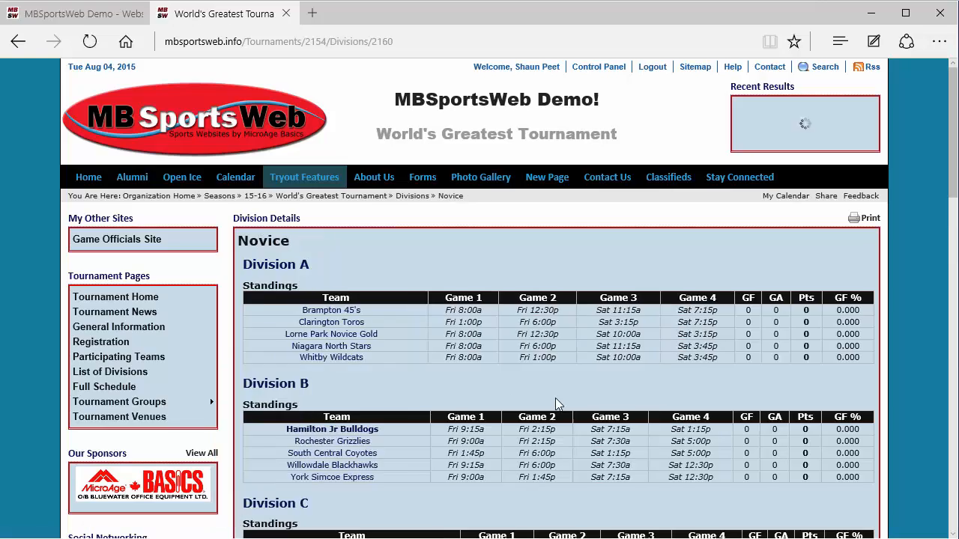
scroll(554, 398, down, 8)
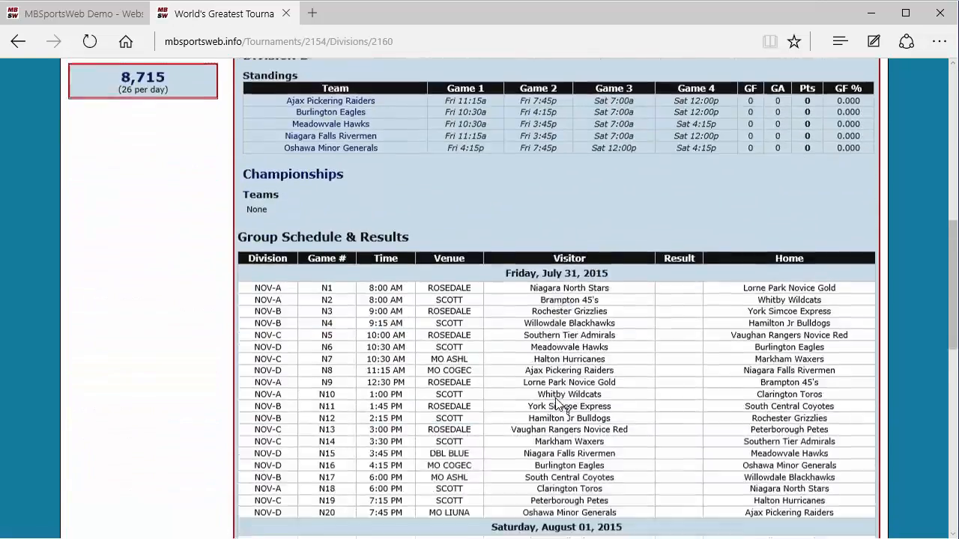
scroll(555, 398, down, 3)
scroll(560, 416, down, 5)
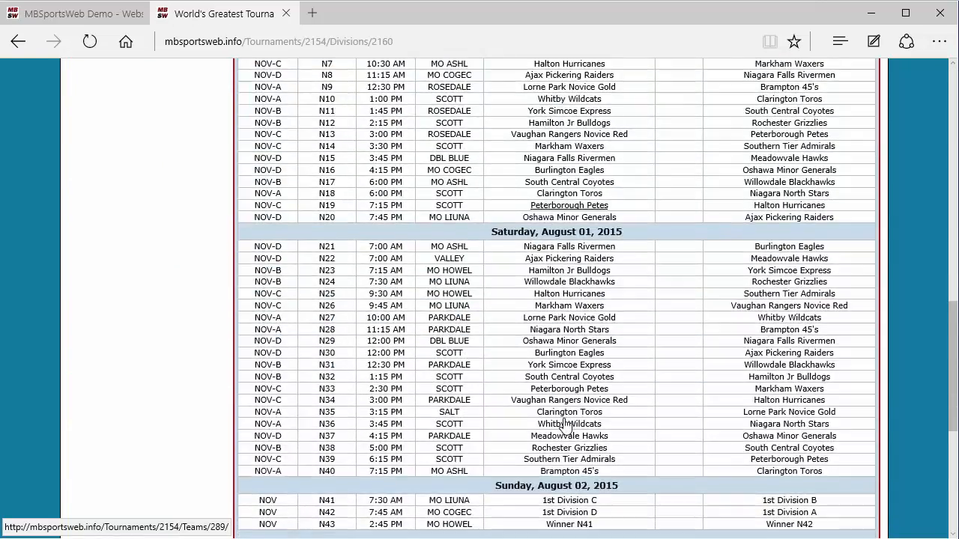
Look through the remaining Novice games on the public site, from Friday to Sunday, August 02, including the venue list.
scroll(566, 424, down, 2)
scroll(566, 424, up, 5)
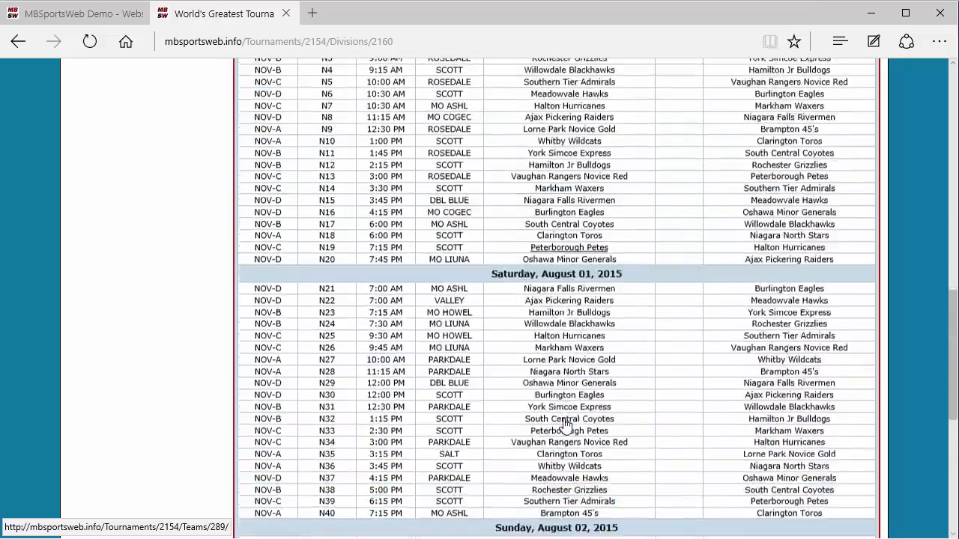
scroll(565, 424, down, 5)
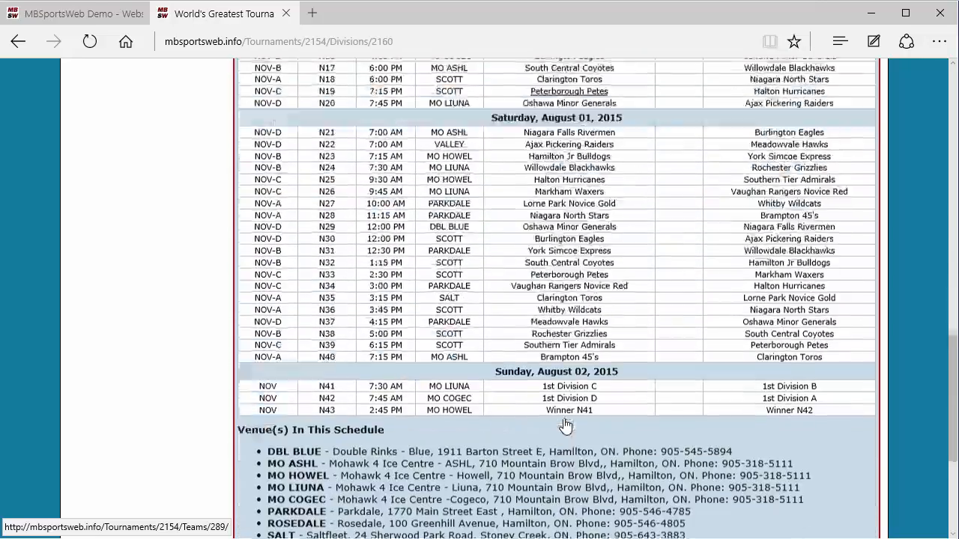
scroll(565, 424, up, 15)
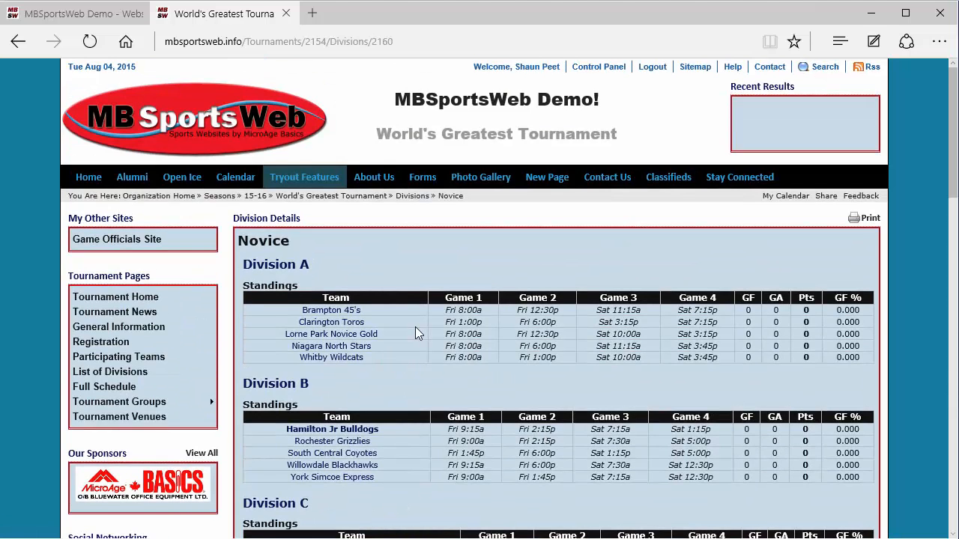
Review Novice Division A's standings and schedule on the public site, and open the Brampton 45's team schedule.
click(294, 270)
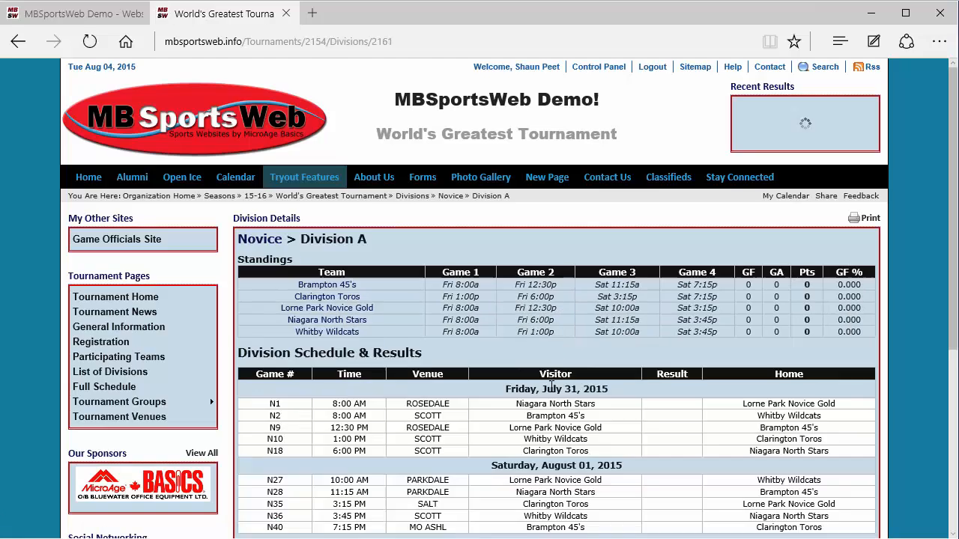
scroll(551, 417, down, 3)
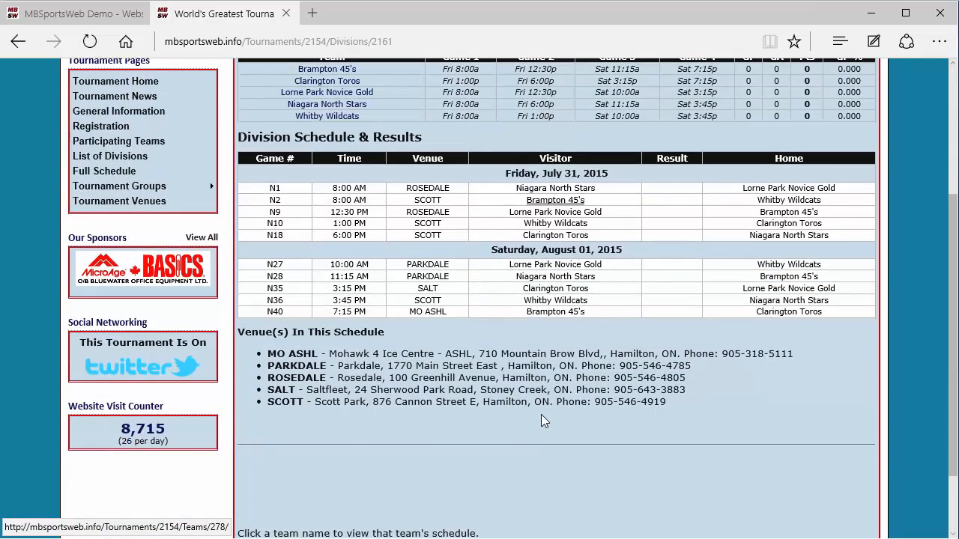
scroll(541, 416, up, 3)
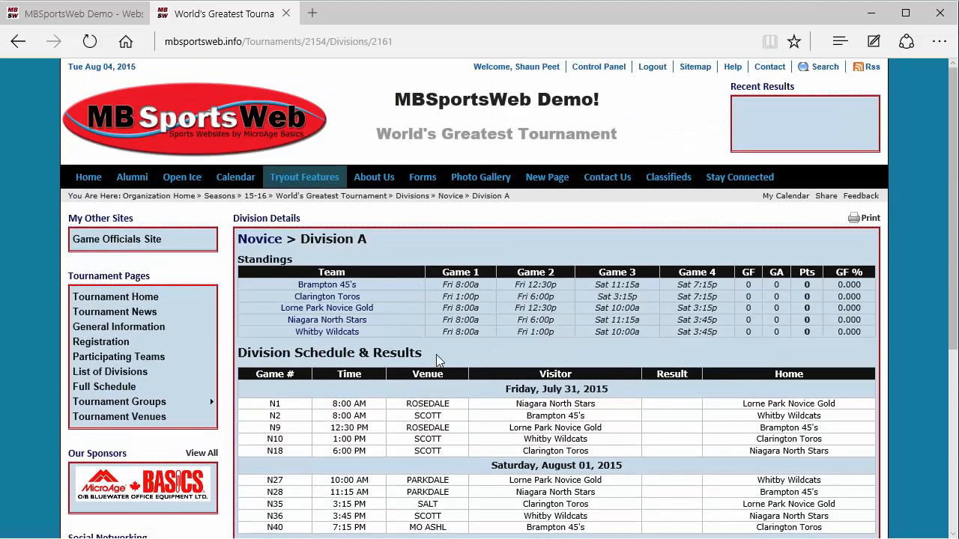
click(324, 286)
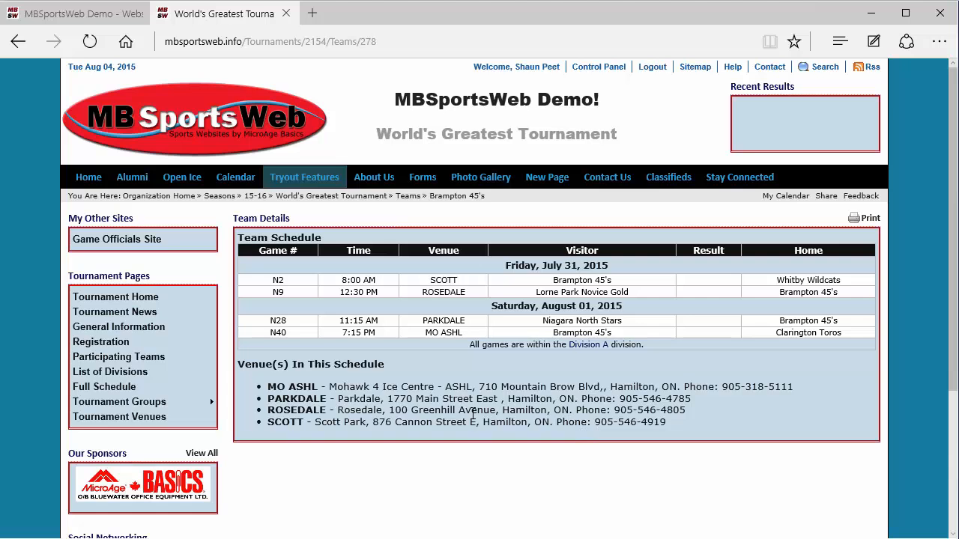
Review Venue Utilization in the control panel from Sun Aug 02 back to Fri Jul 31, and inspect Friday's 11:45 AM Double Rinks - Red game without changing it.
click(75, 18)
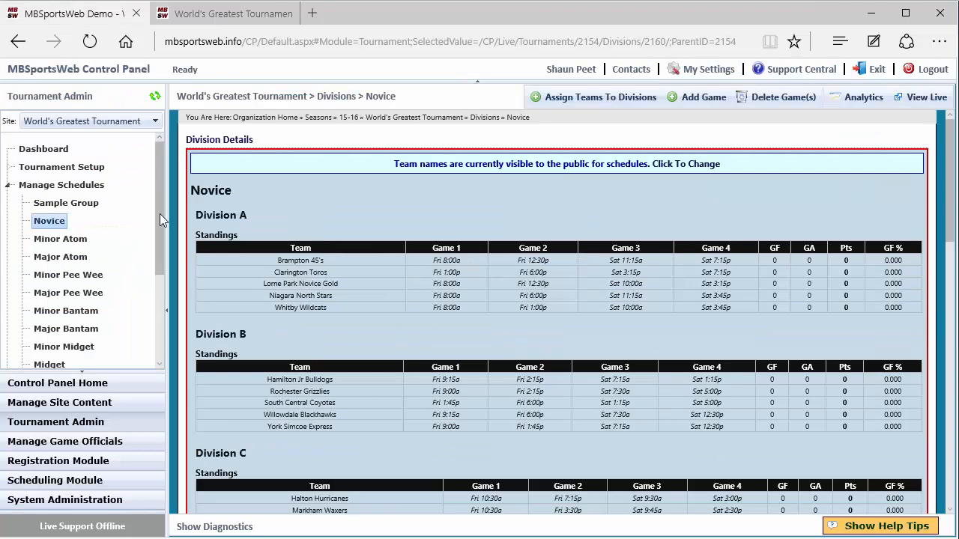
drag(156, 198, 160, 285)
click(81, 257)
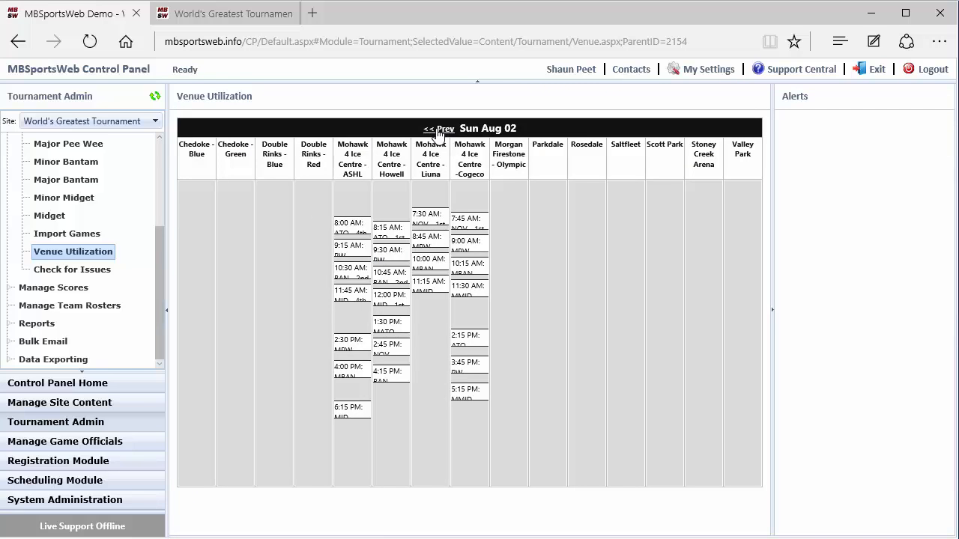
click(438, 129)
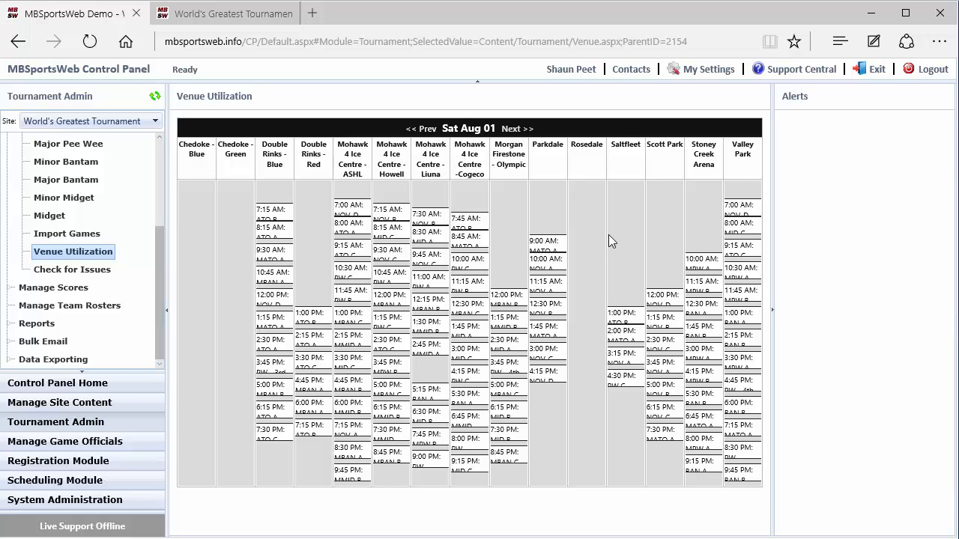
click(421, 129)
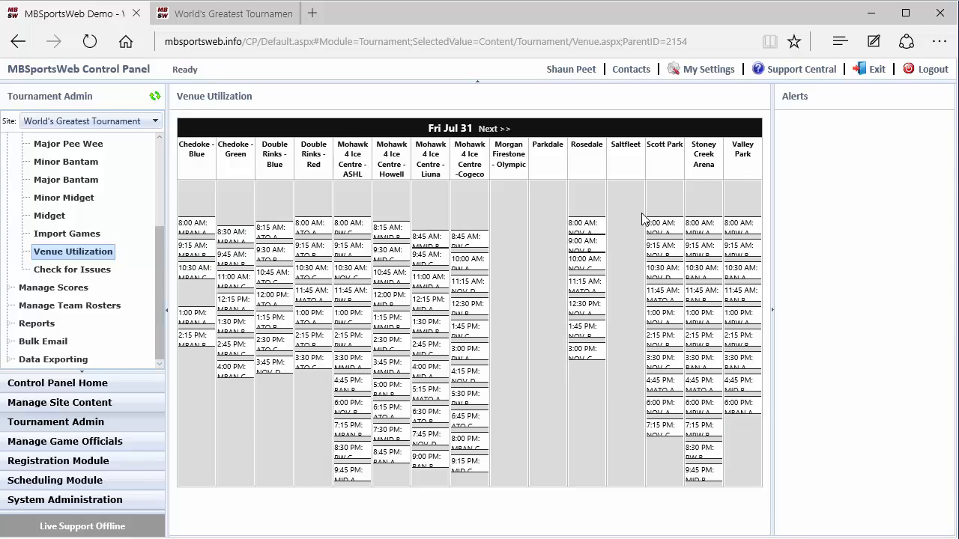
click(311, 300)
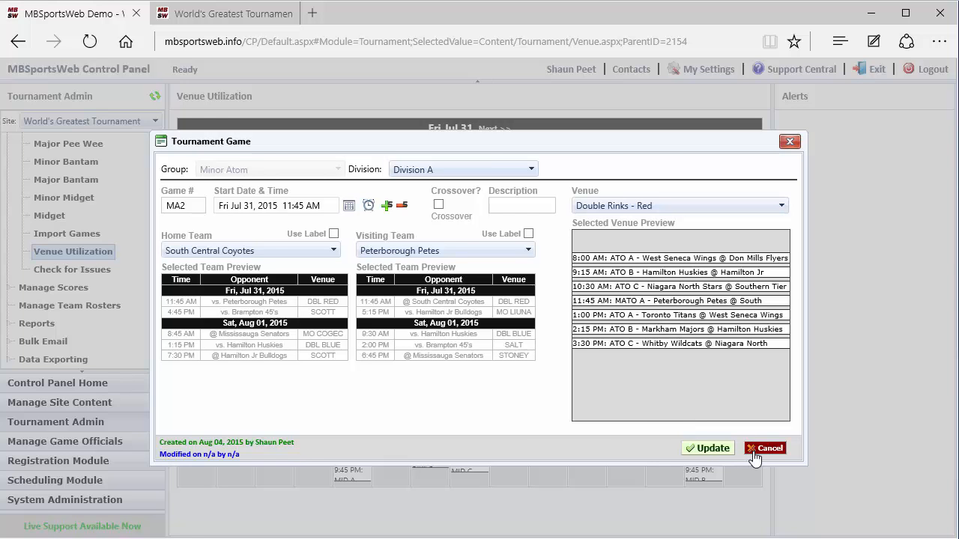
click(765, 448)
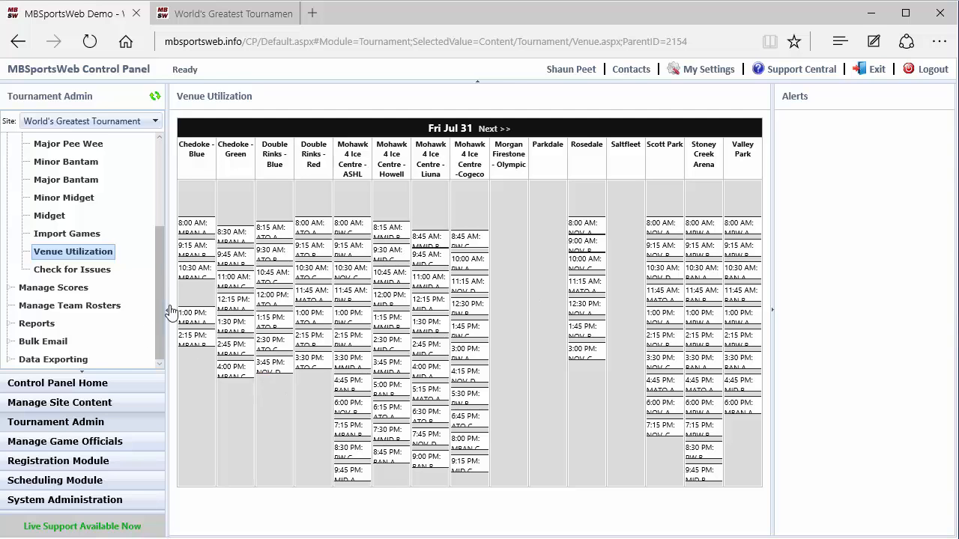
Check the schedule for issues, comparing the Novice and Minor Atom teams' rest between games with the minimum, especially for the Oshawa Minor Generals.
scroll(160, 279, up, 2)
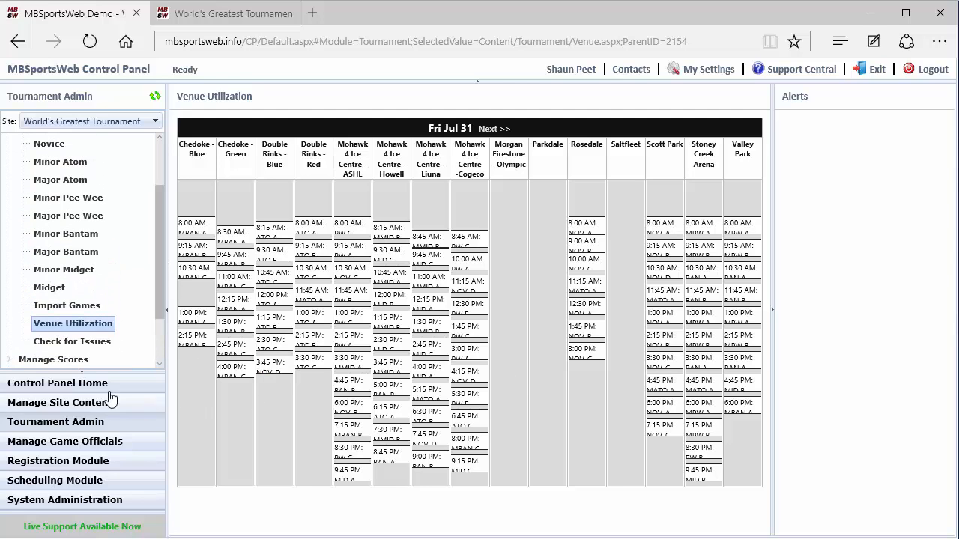
click(84, 346)
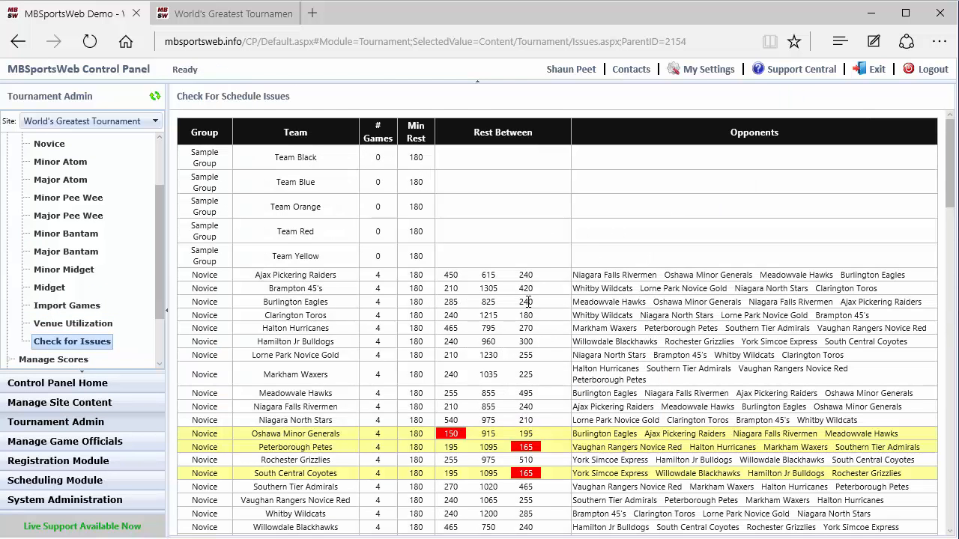
scroll(528, 302, down, 1)
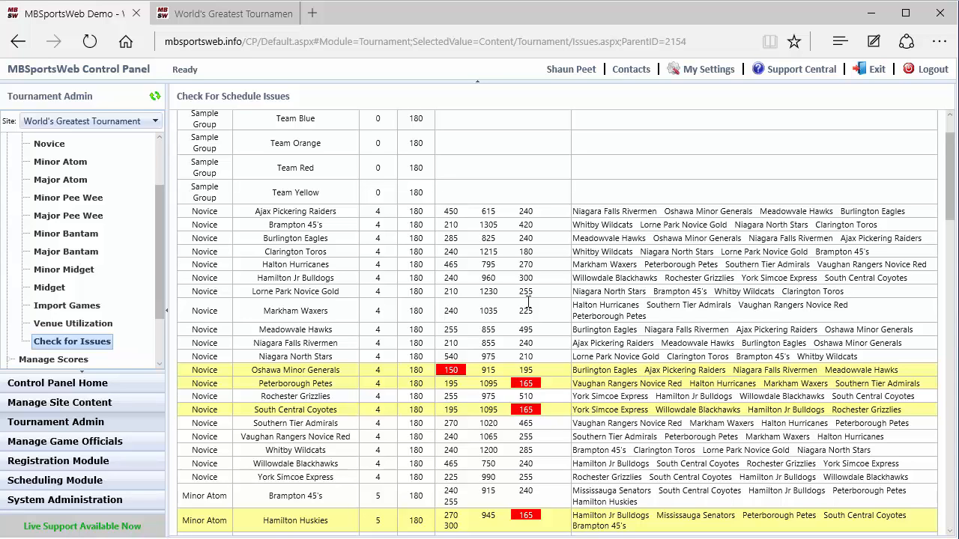
scroll(528, 301, down, 1)
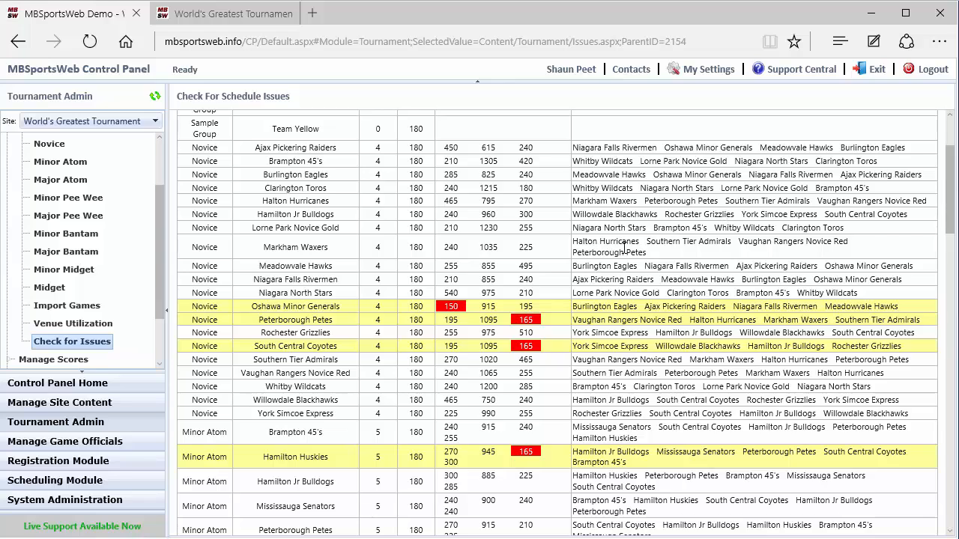
scroll(656, 279, up, 3)
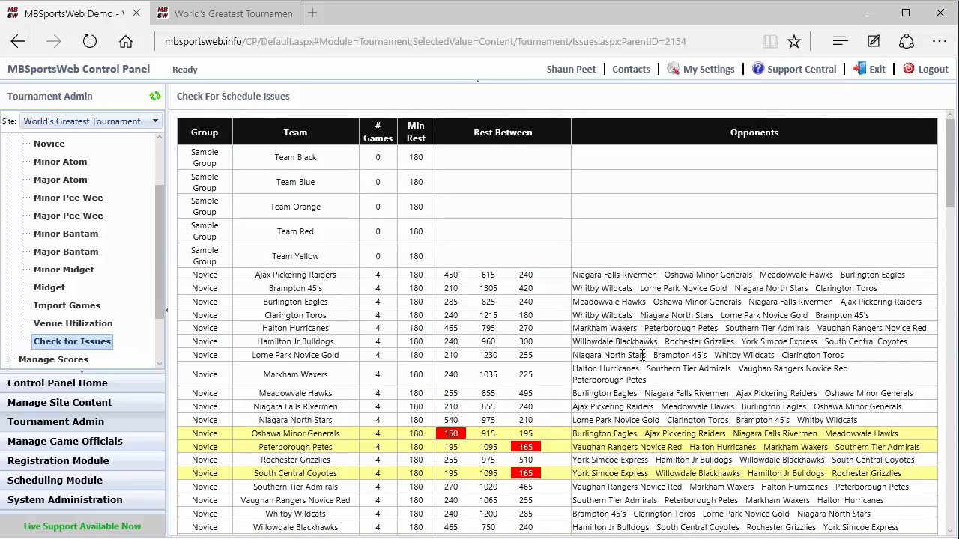
scroll(642, 355, down, 3)
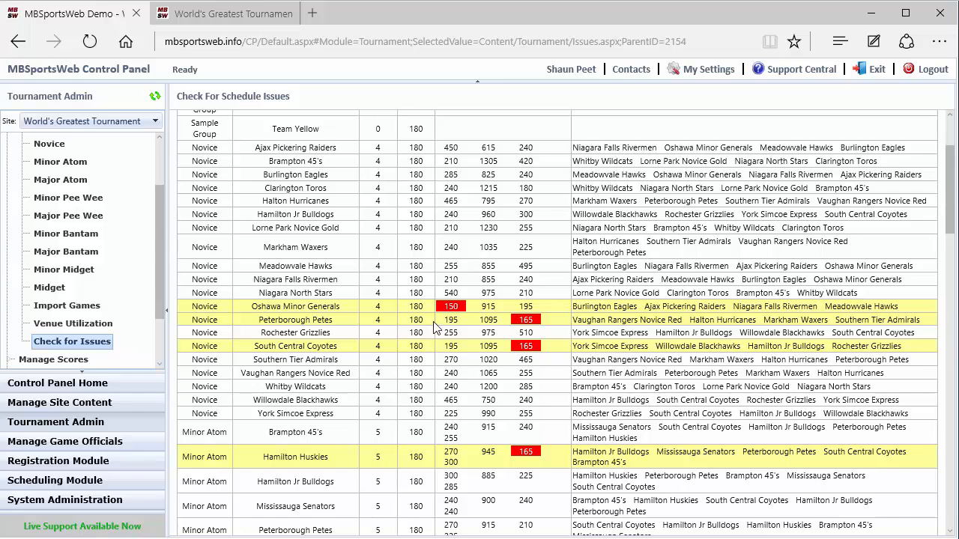
drag(426, 307, 410, 307)
click(462, 312)
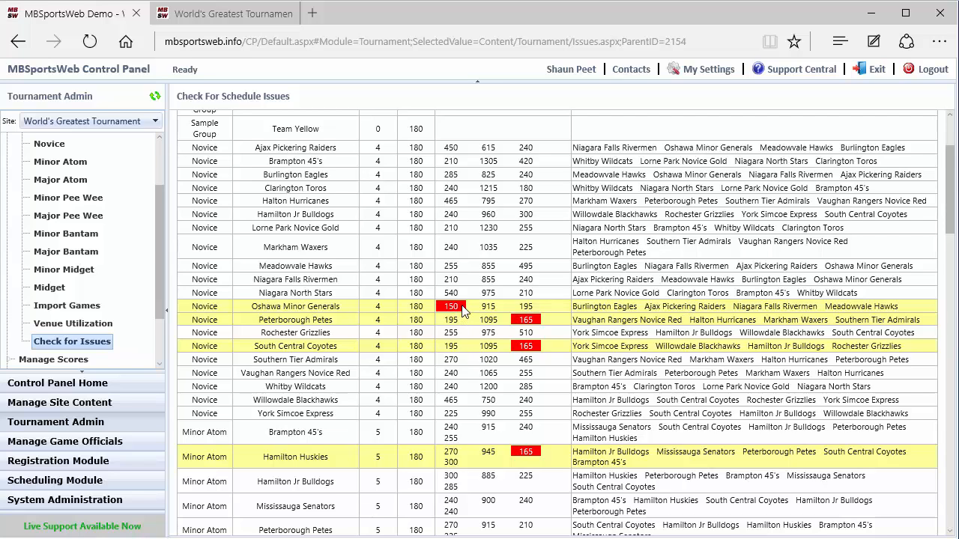